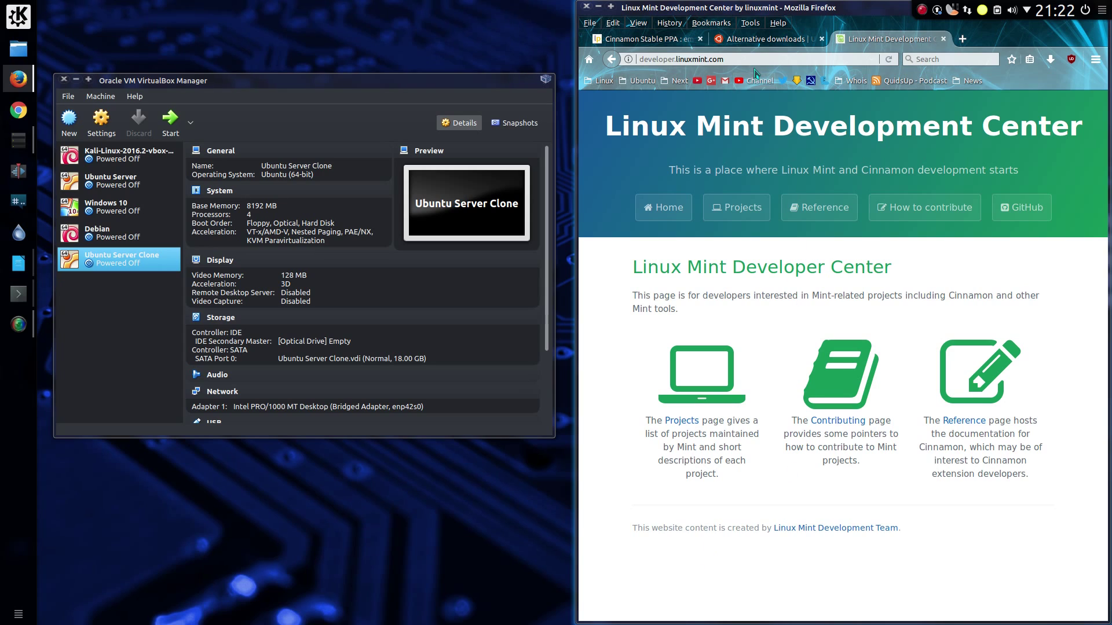
Step: Start the Ubuntu Server Clone VM and select the PPA name on the Cinnamon Stable PPA page
left_click(756, 41)
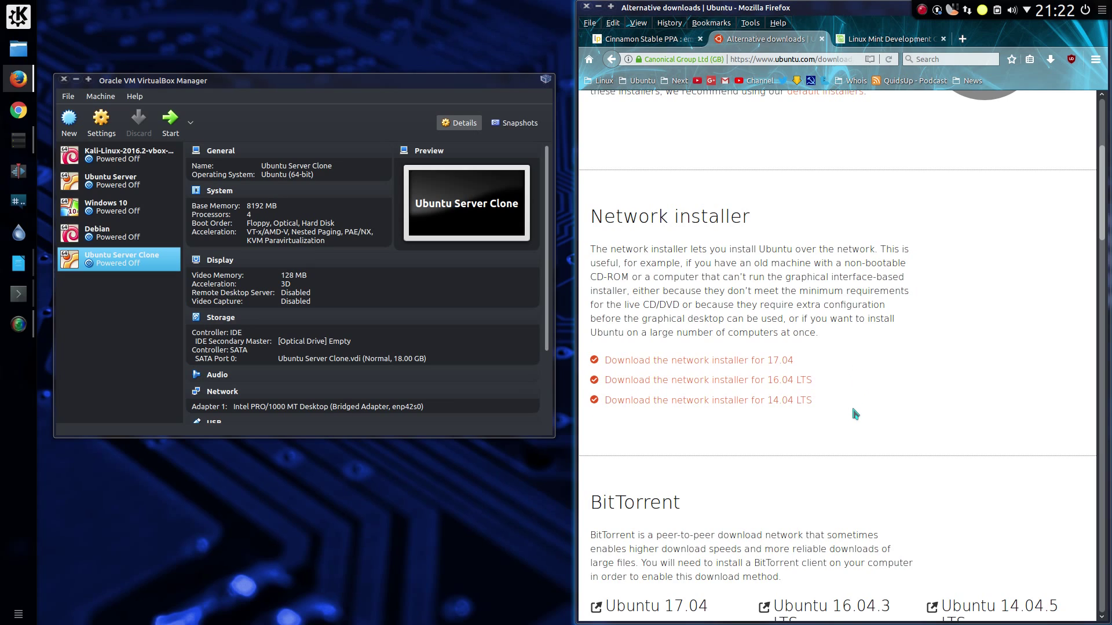
left_click(167, 124)
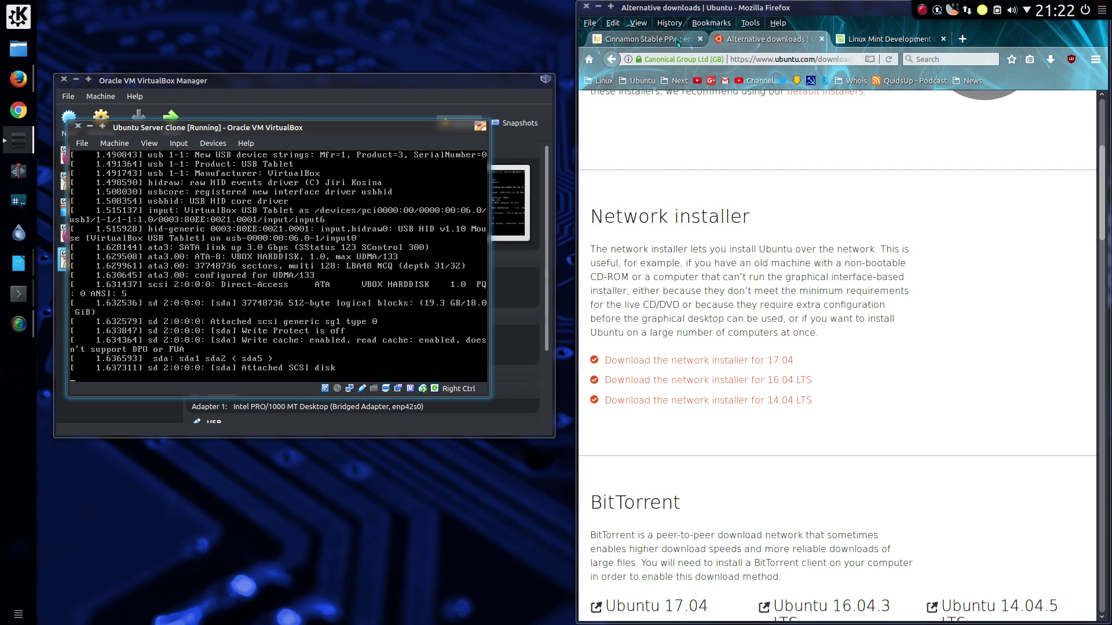
left_click(680, 40)
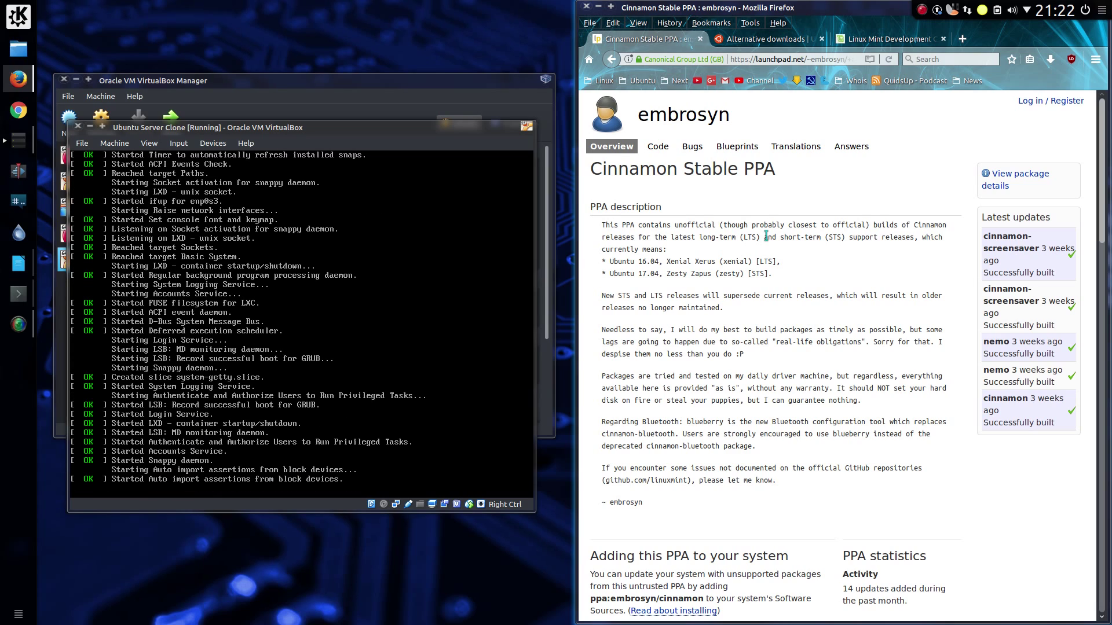
scroll(744, 349, "down", 10)
double_click(746, 296)
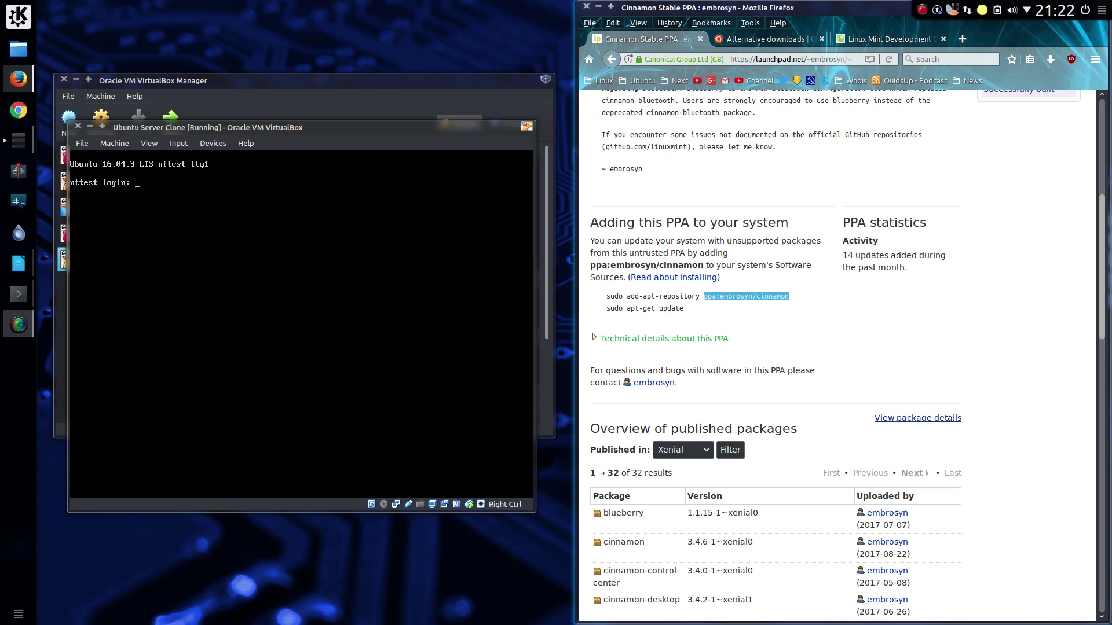
Step: Run sudo add-apt-repository ppa:embrosyn/cinnamon in the SSH session and enter the sudo password
left_click(19, 293)
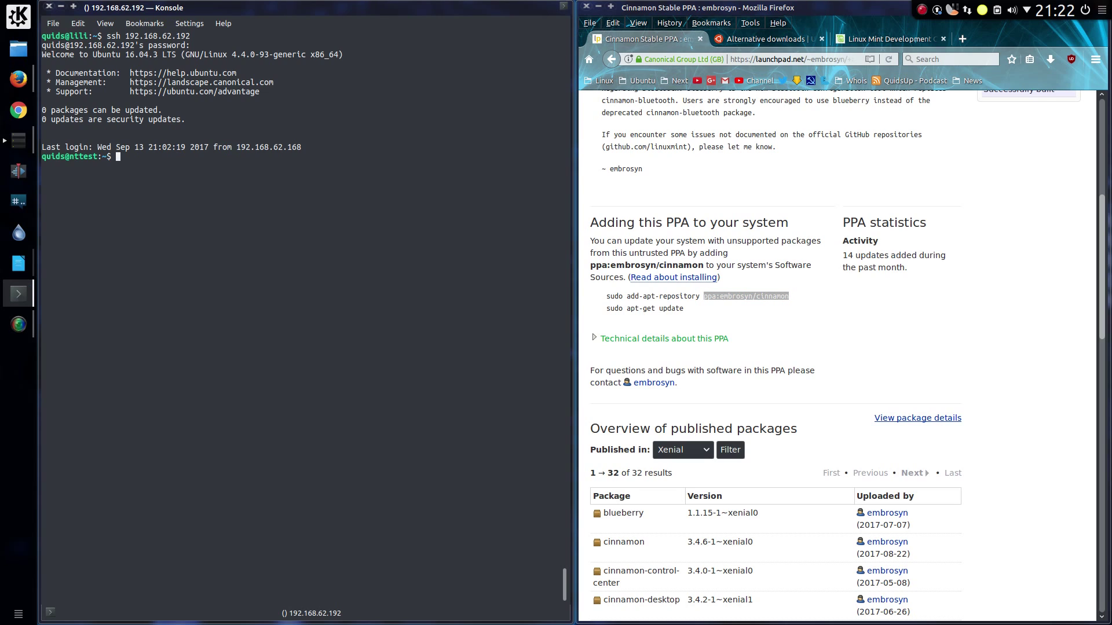
left_click_drag(704, 266, 590, 266)
key("ctrl+c")
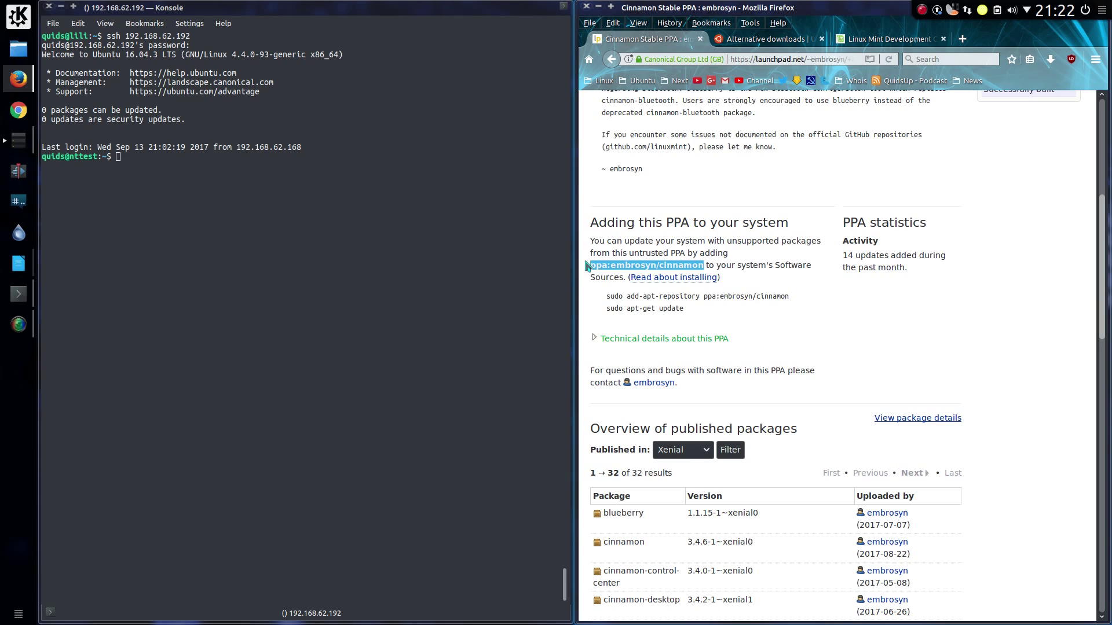
left_click(182, 170)
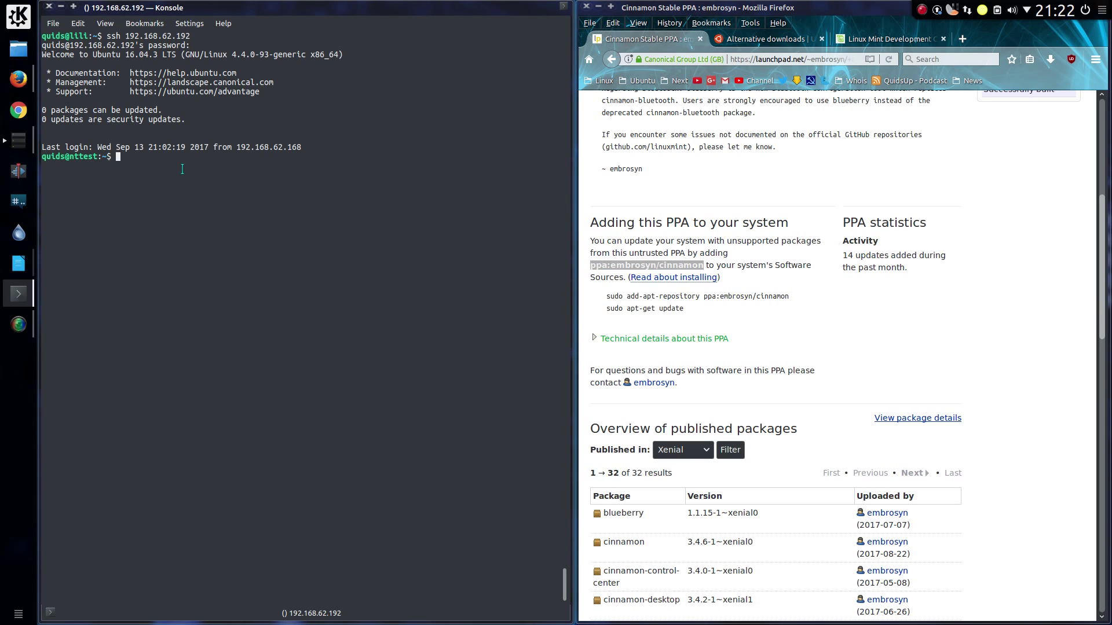
middle_click(182, 169)
key("Return")
left_click_drag(606, 296, 789, 296)
left_click(182, 169)
middle_click(181, 169)
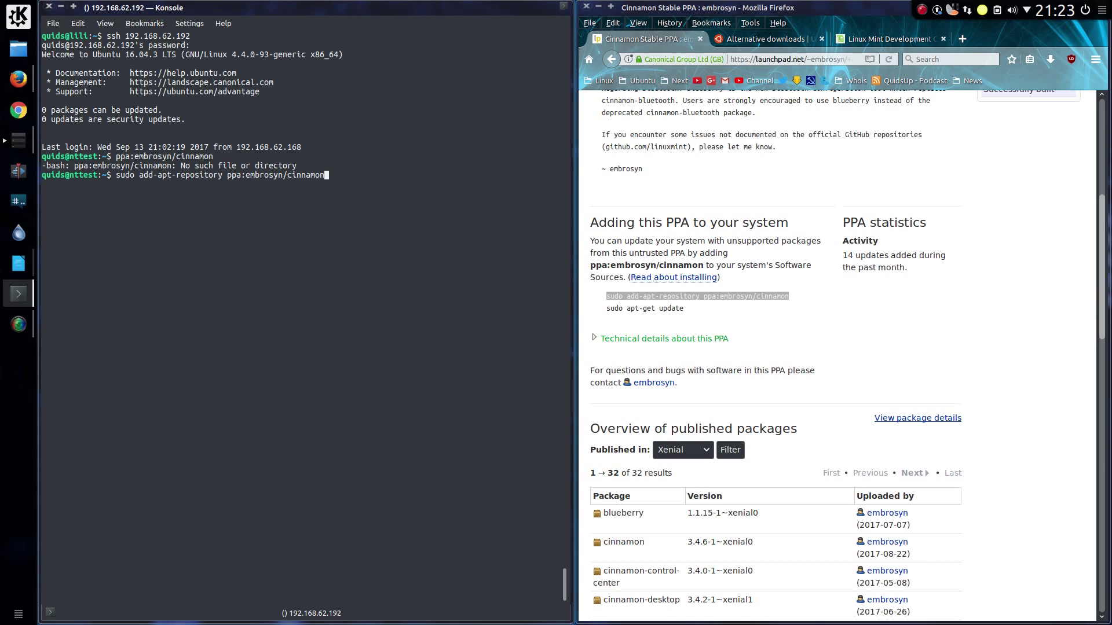
key("Return")
key("Return")
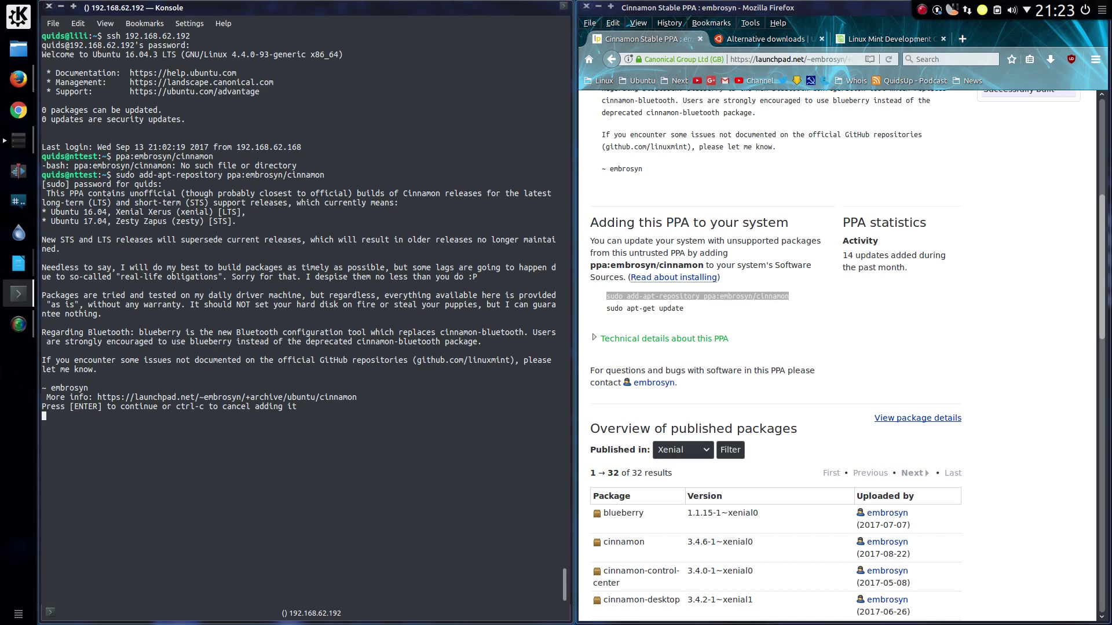
key("Return")
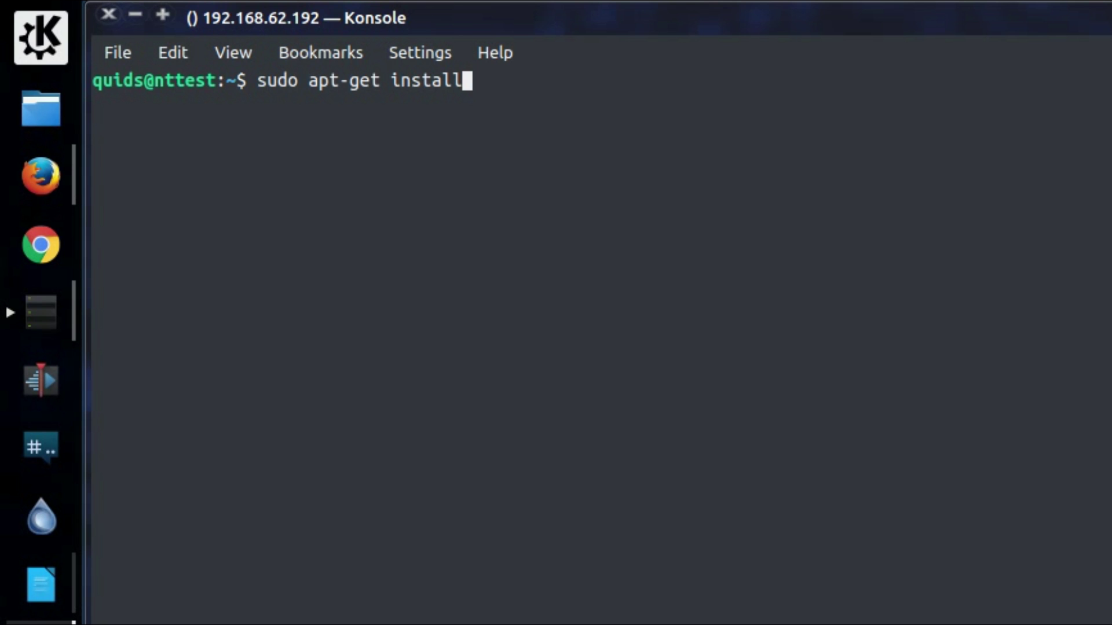
Step: Run sudo apt-get install cinnamon cinnamon-desktop-environment blueberry lightdm
type("cinnamon")
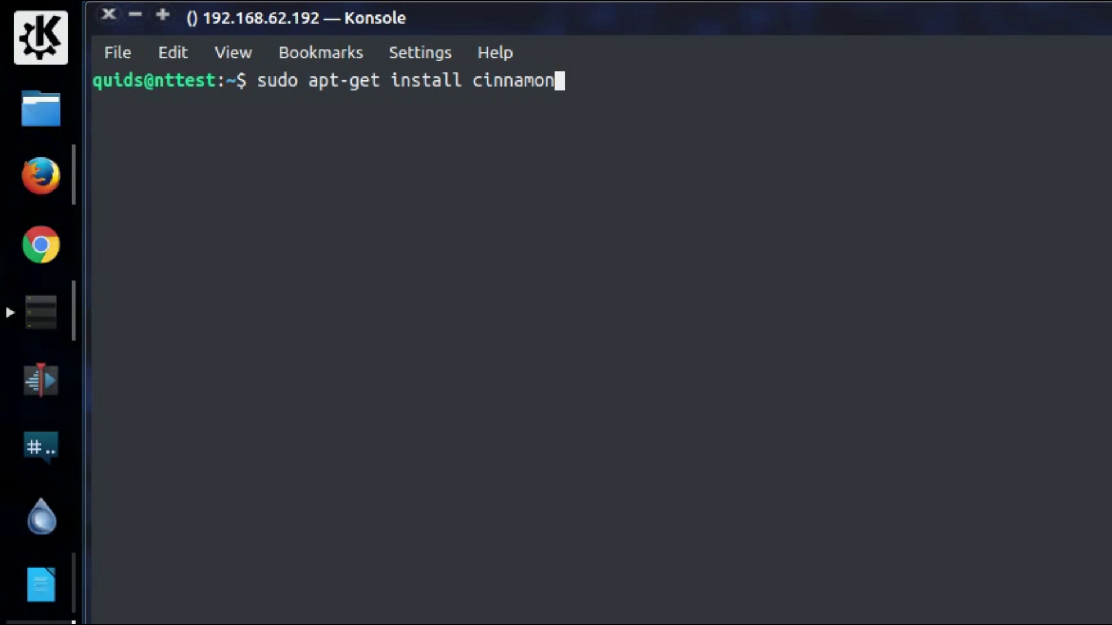
type(" cinnamon-desktop-environment ")
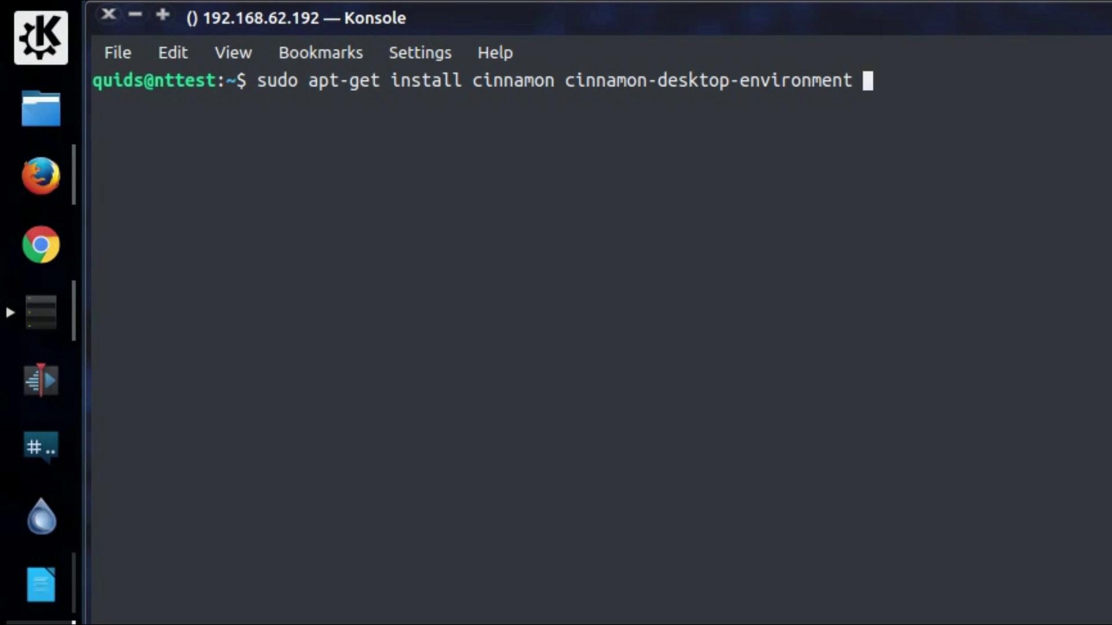
type("blueberry")
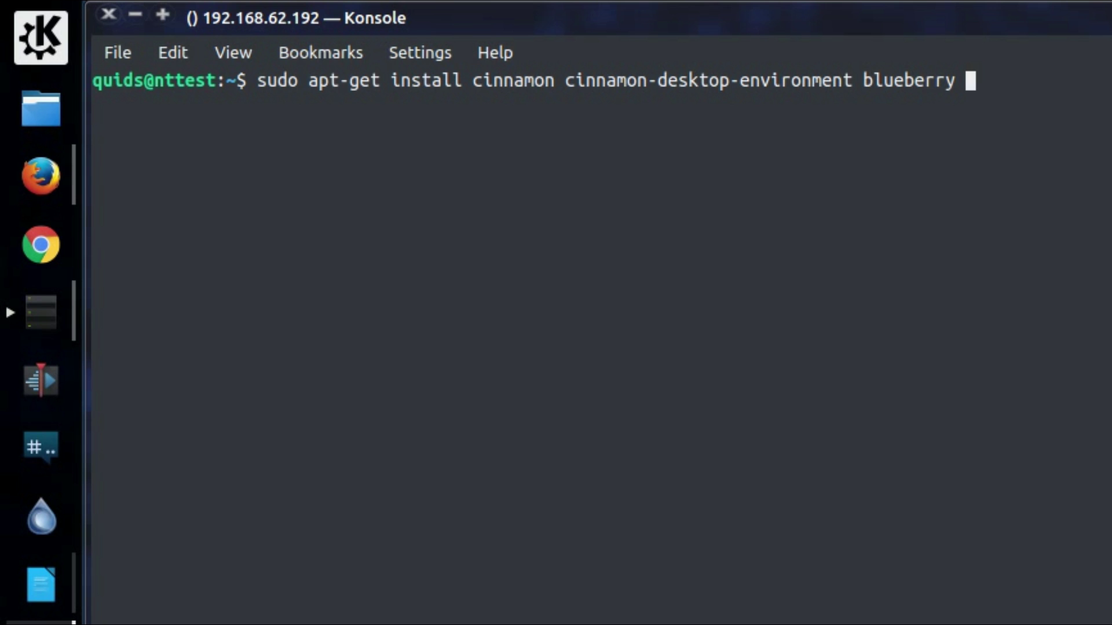
type("lightdm")
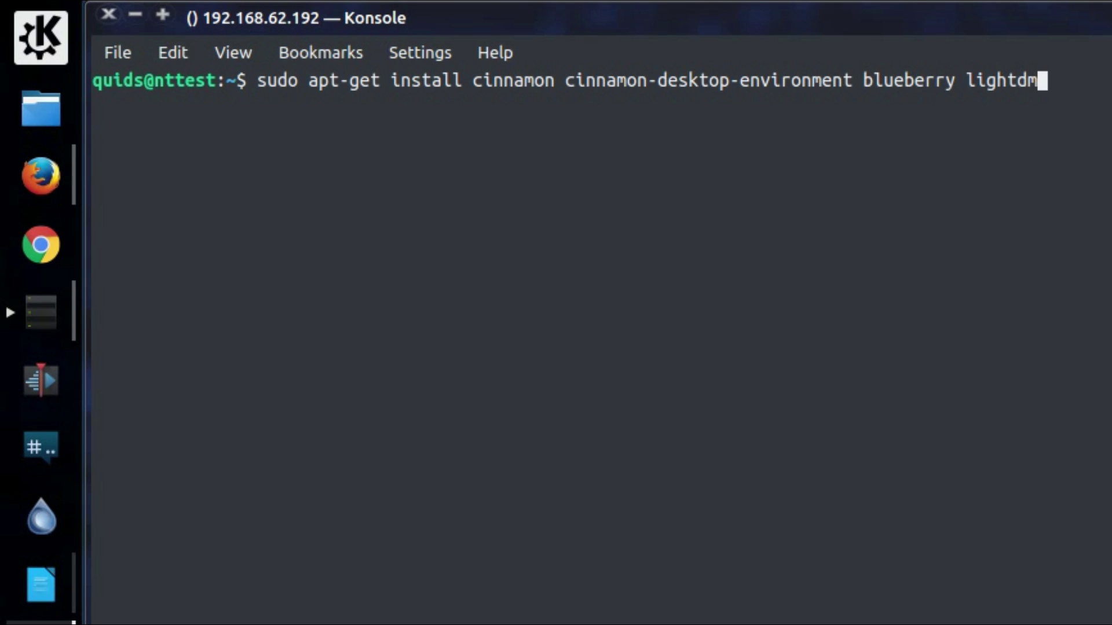
key("Return")
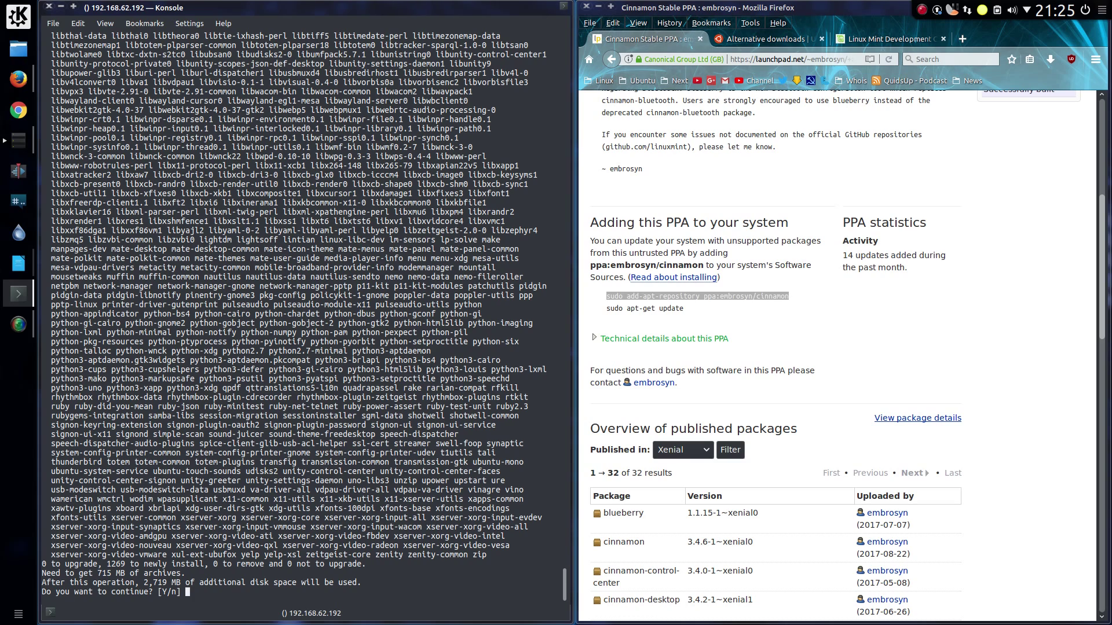
Step: Scroll through the apt output while the Cinnamon packages download and install
scroll(487, 366, "up", 20)
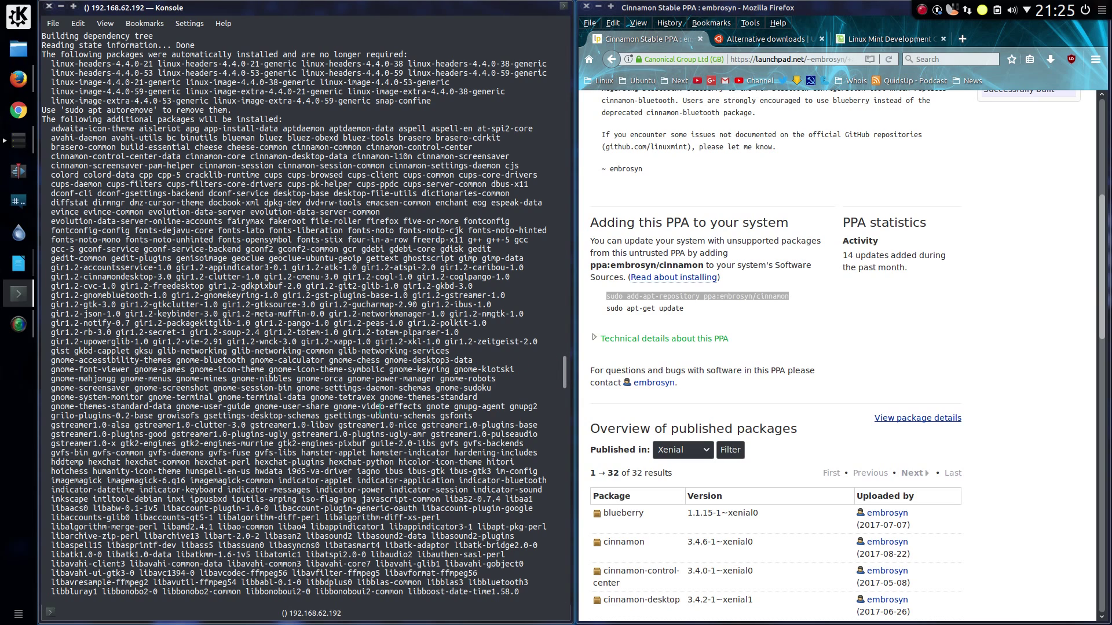
scroll(380, 408, "down", 10)
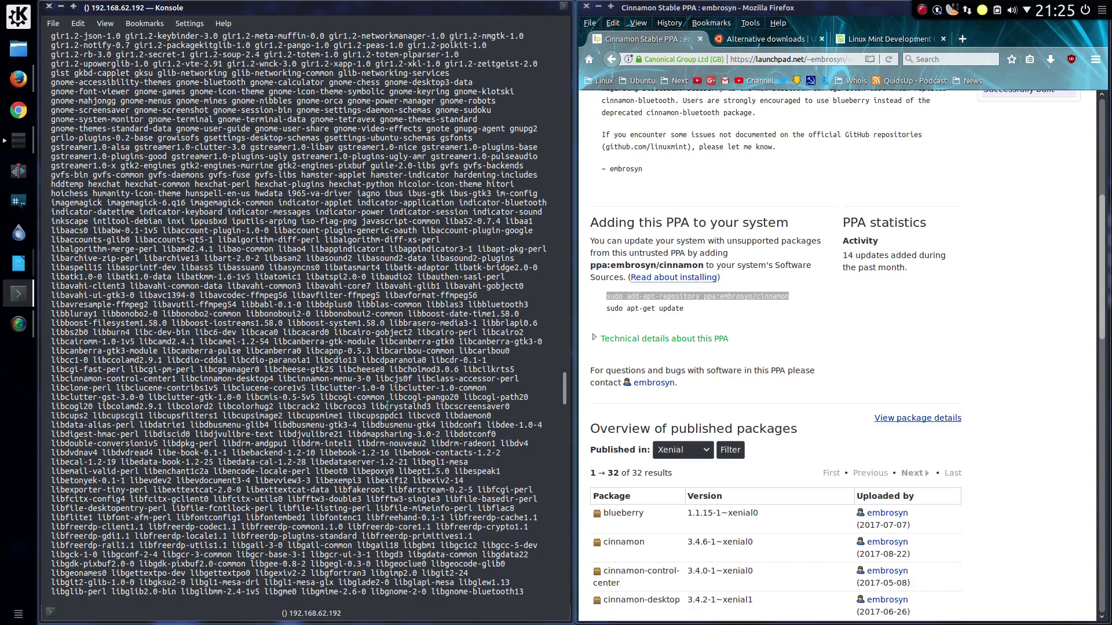
scroll(387, 406, "down", 20)
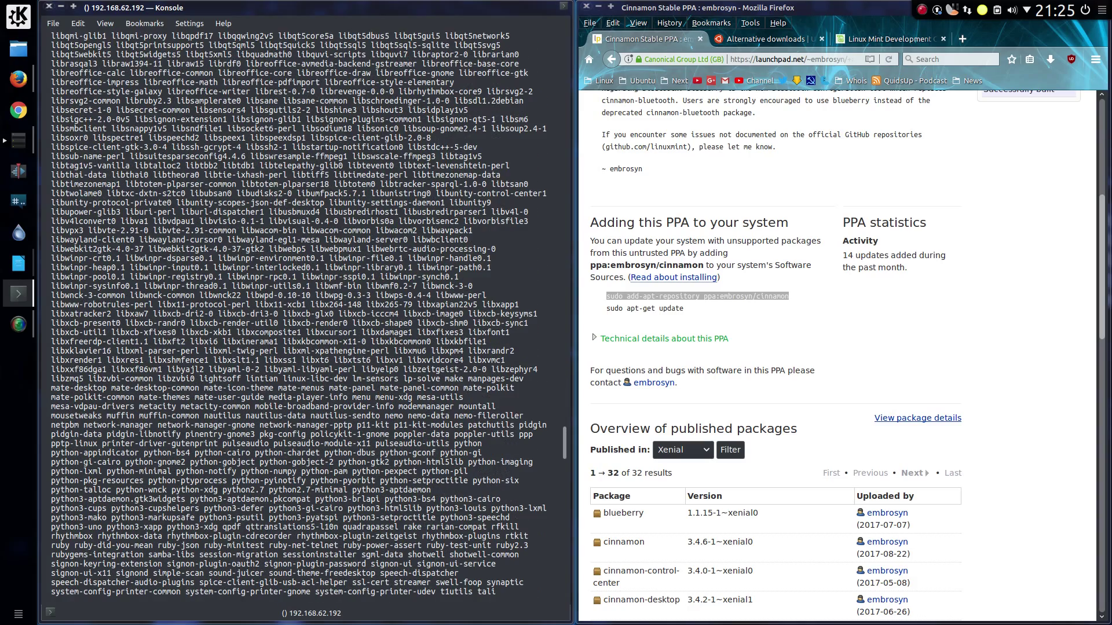
scroll(387, 407, "down", 20)
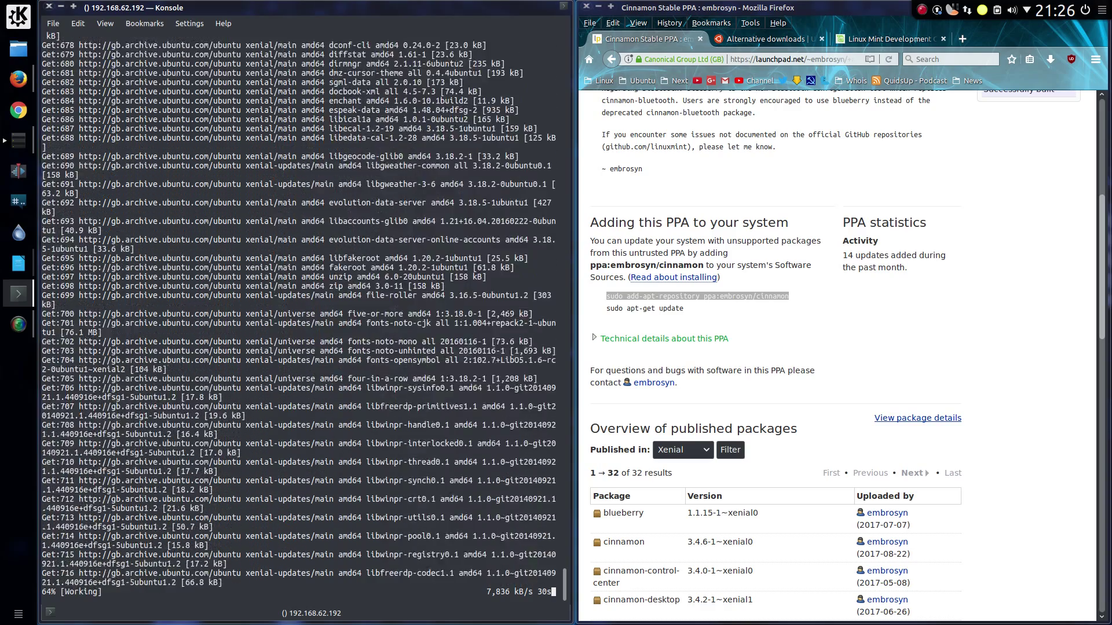
scroll(741, 315, "down", 4)
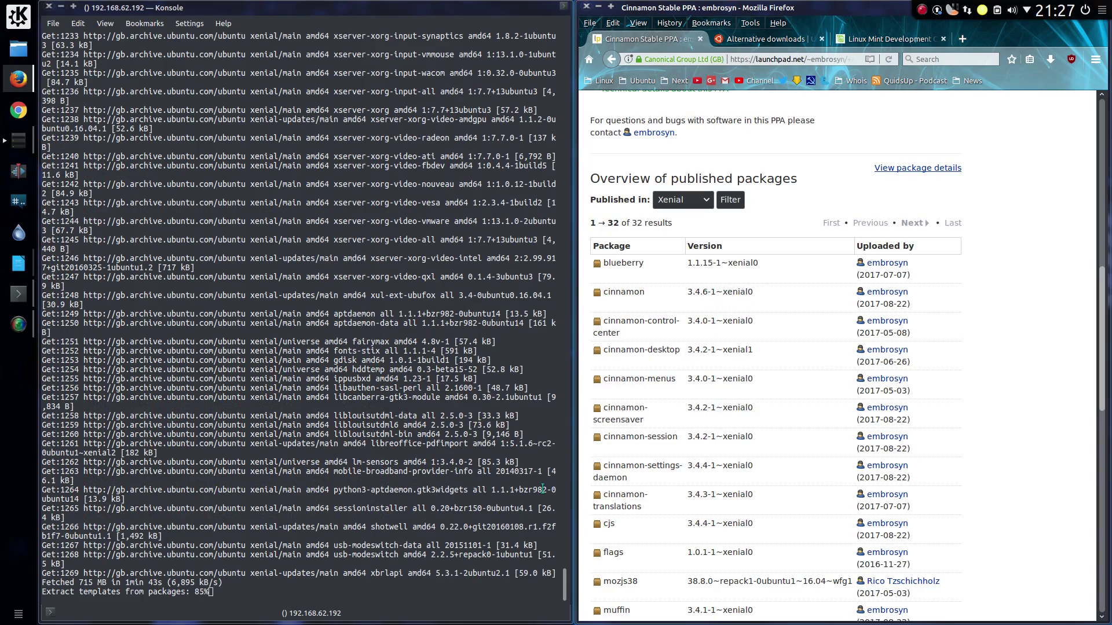
scroll(706, 347, "up", 3)
Step: Filter the PPA's package list to the Zesty series
left_click(683, 366)
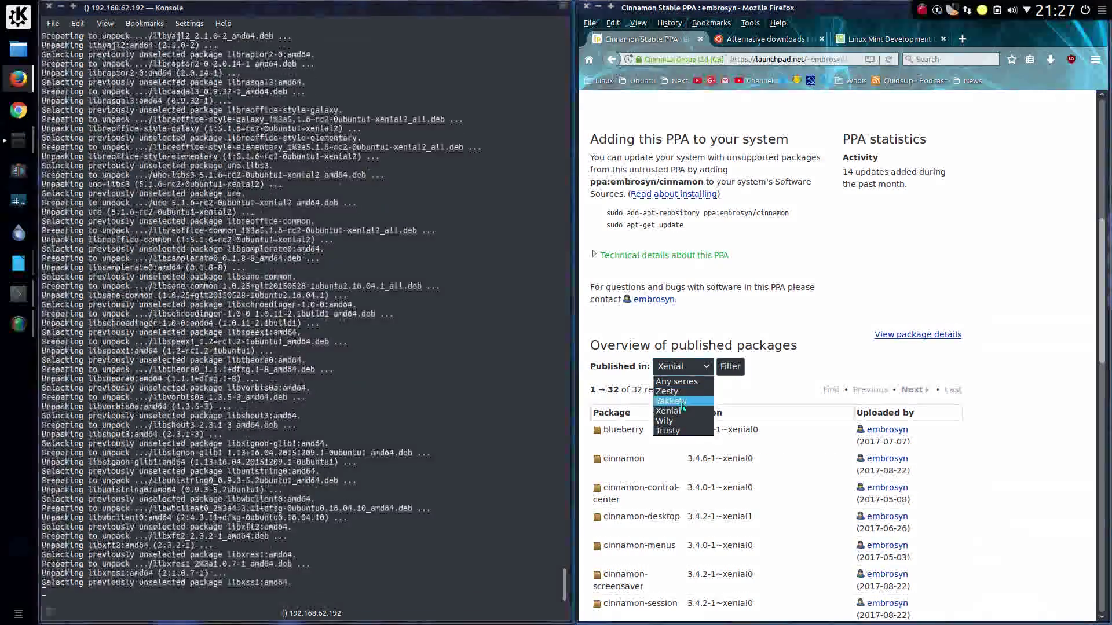
left_click(667, 391)
left_click(730, 367)
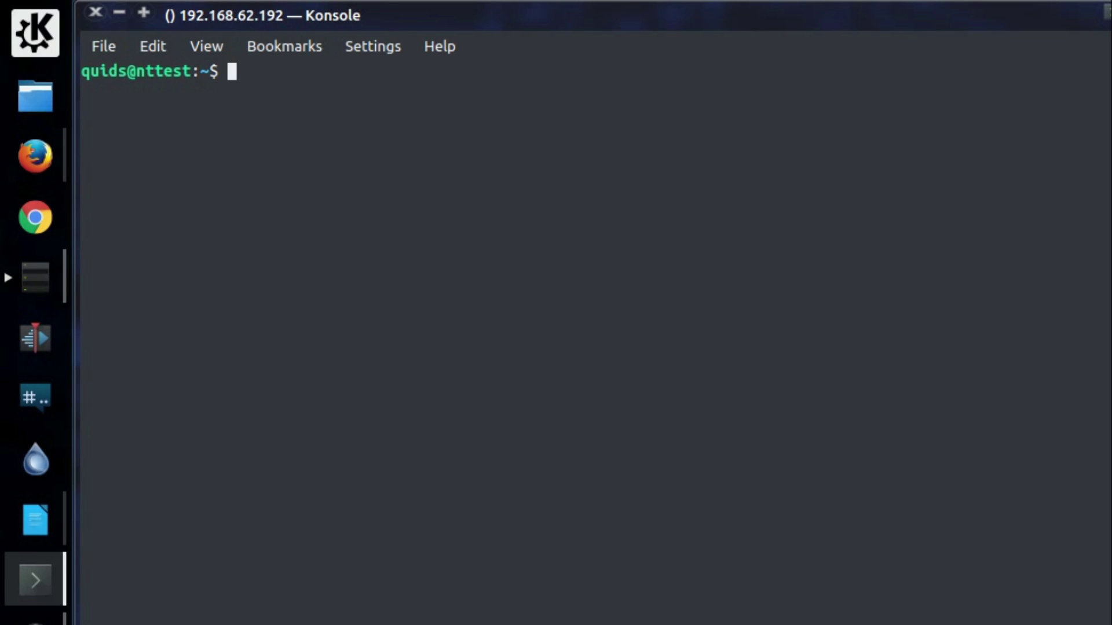
Step: Download quidsup.net/sh/vboxguest.sh with wget and run it with sudo bash
type("wget quidsup.net/sh/vboxguest.sh")
key("Return")
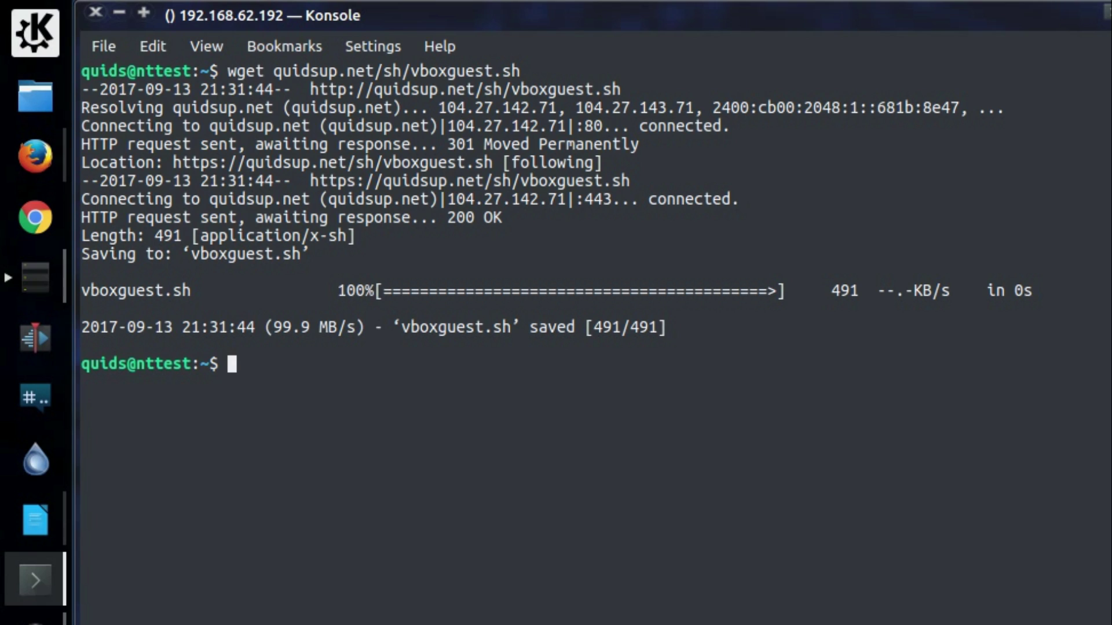
type("sudo bash vboxguest.sh")
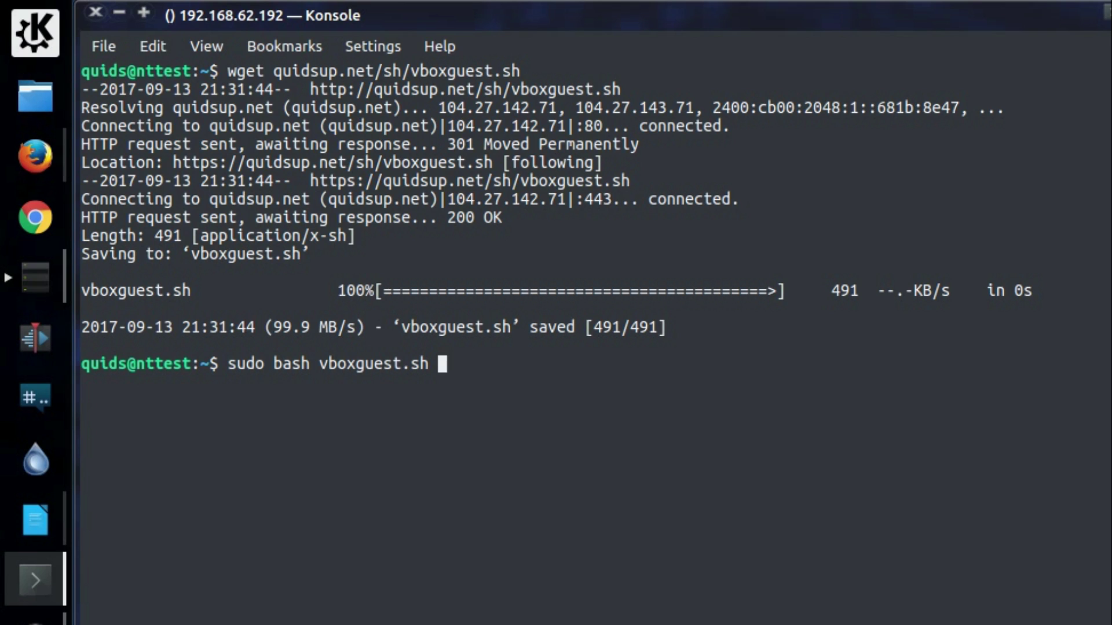
key("Return")
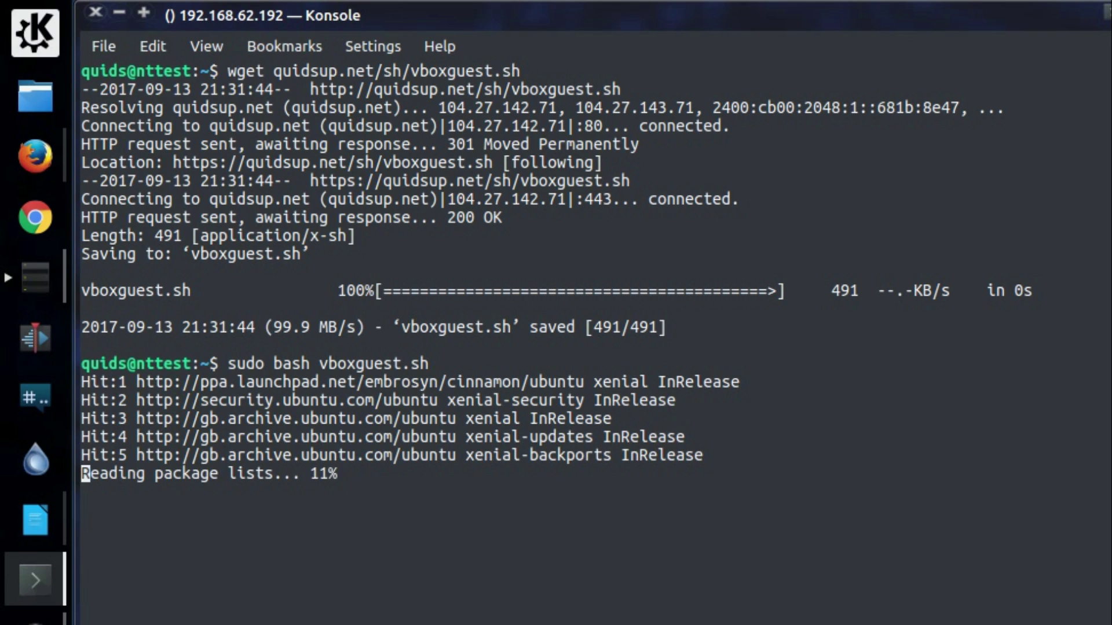
type("sudo")
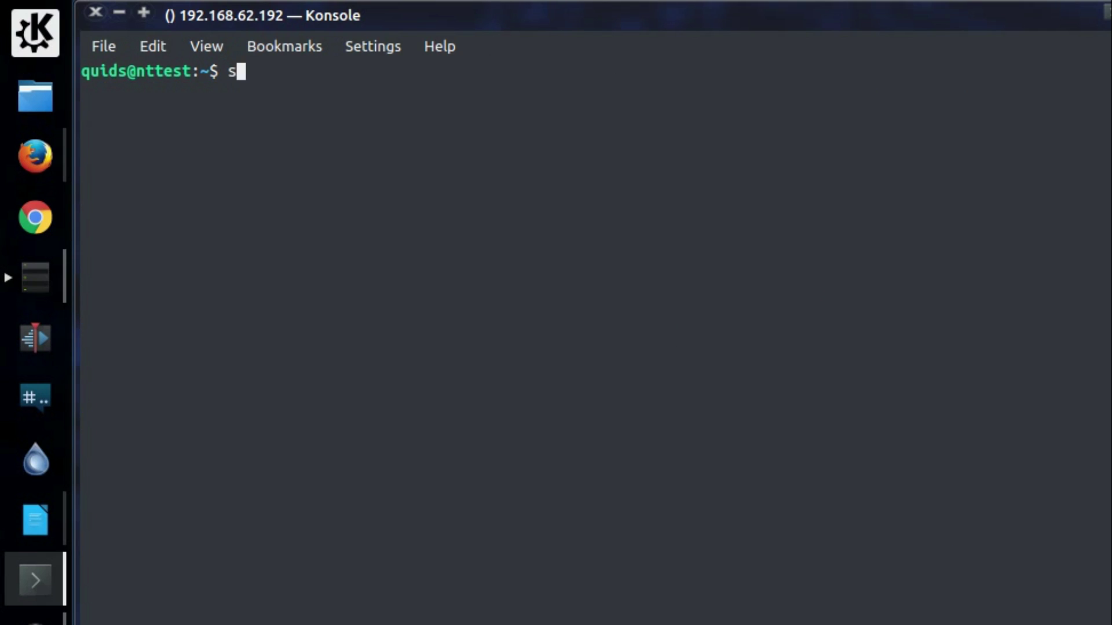
type(" reb")
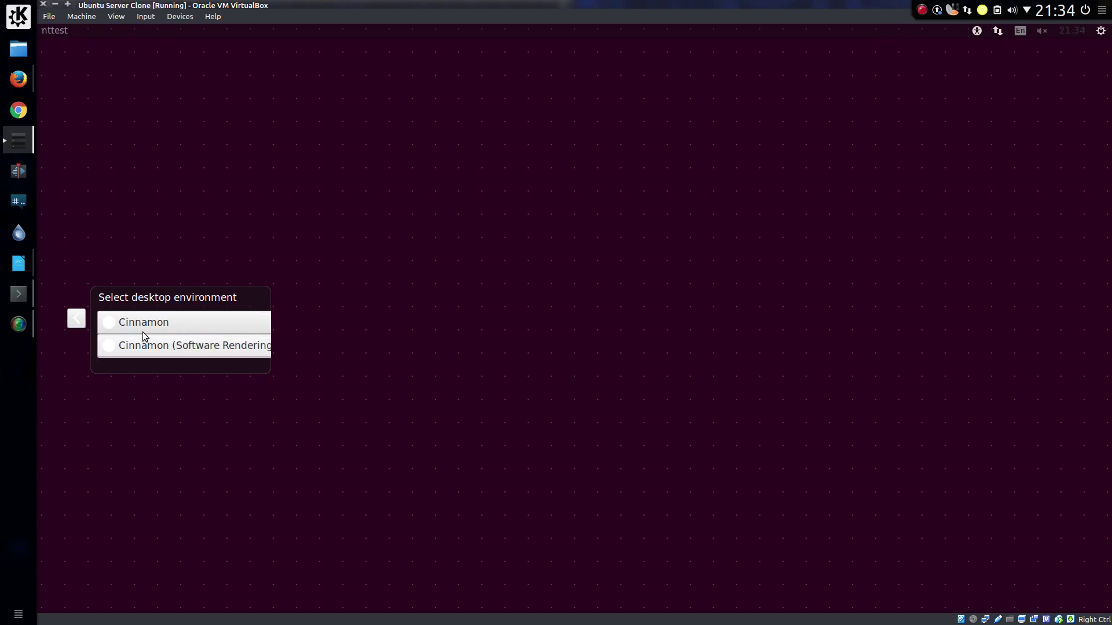
Step: Log in to a Cinnamon (Software Rendering) session and dismiss the software rendering notice
left_click(144, 343)
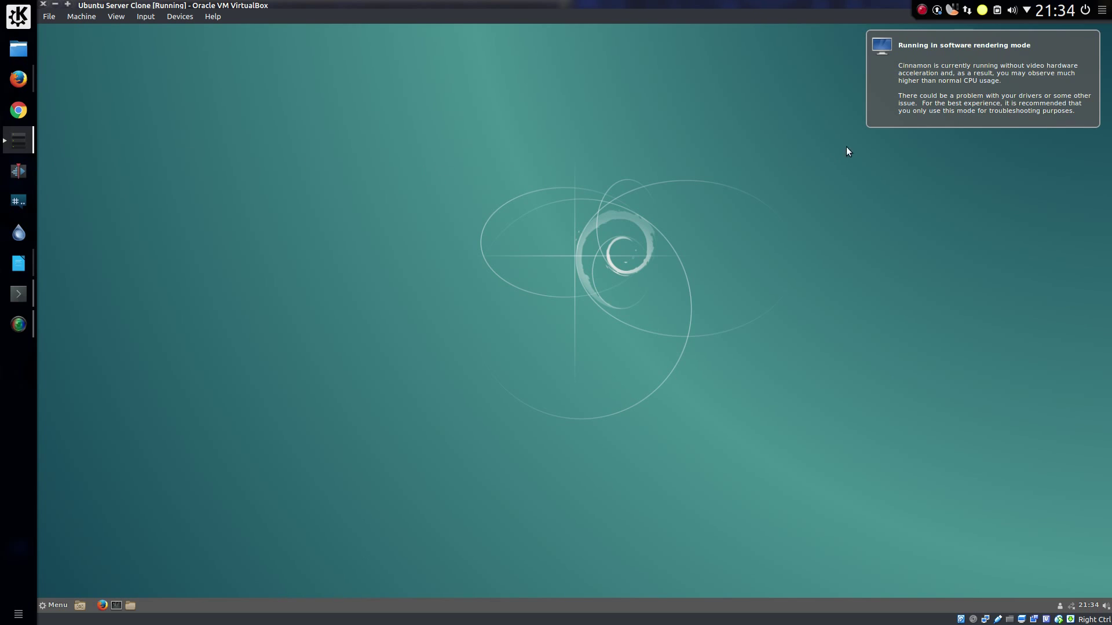
left_click(918, 118)
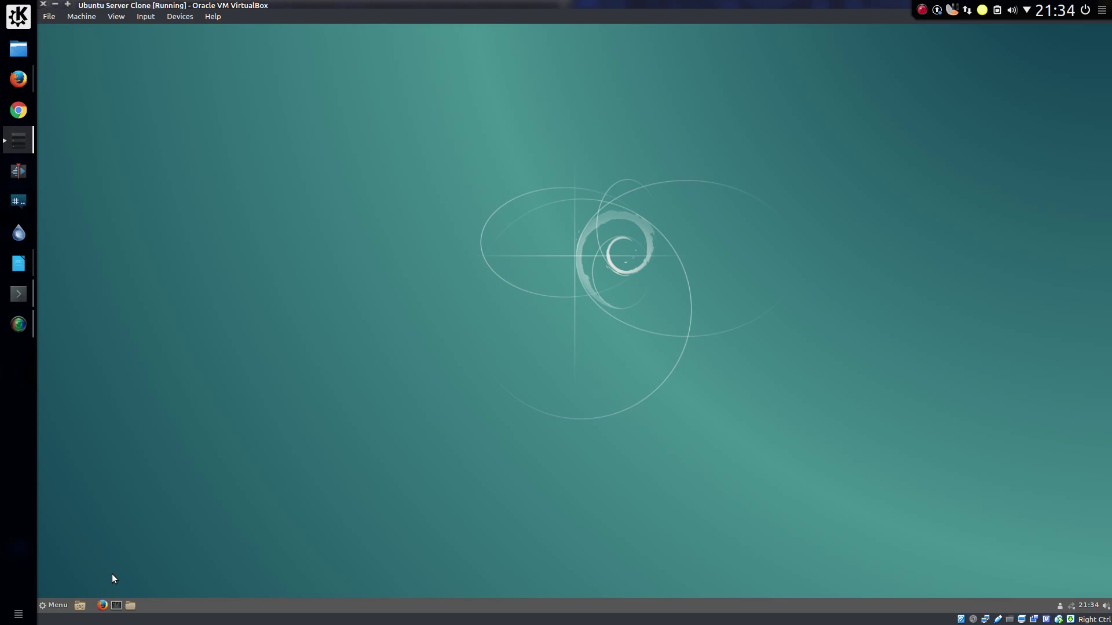
Step: Browse the Menu's Education, Games, Graphics, Internet, Office, Sound & Video and Administration categories
left_click(58, 606)
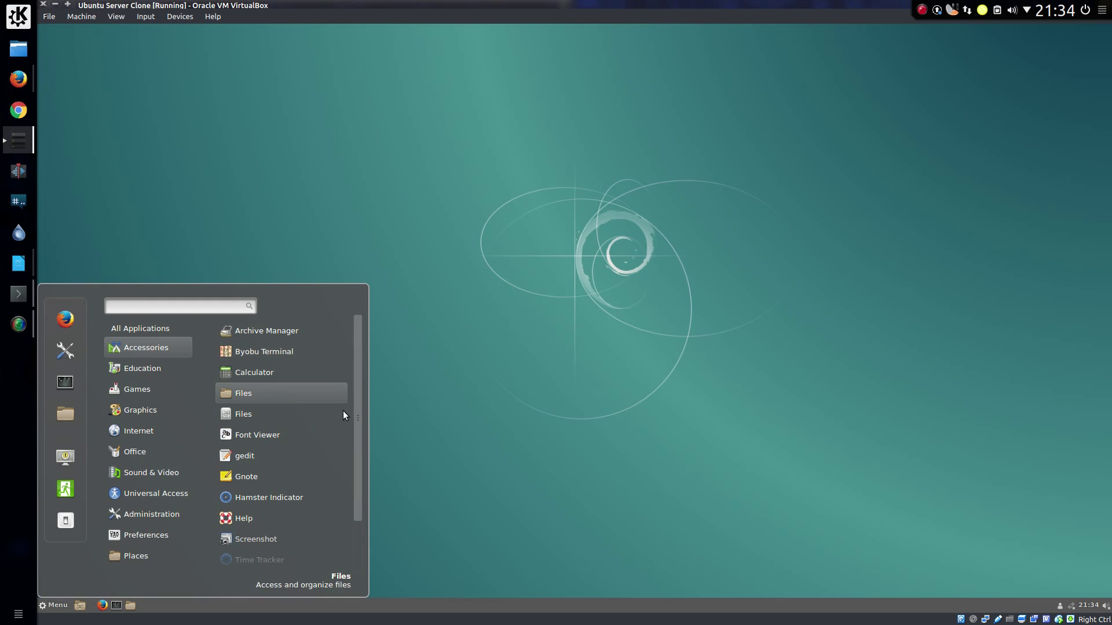
scroll(336, 432, "down", 2)
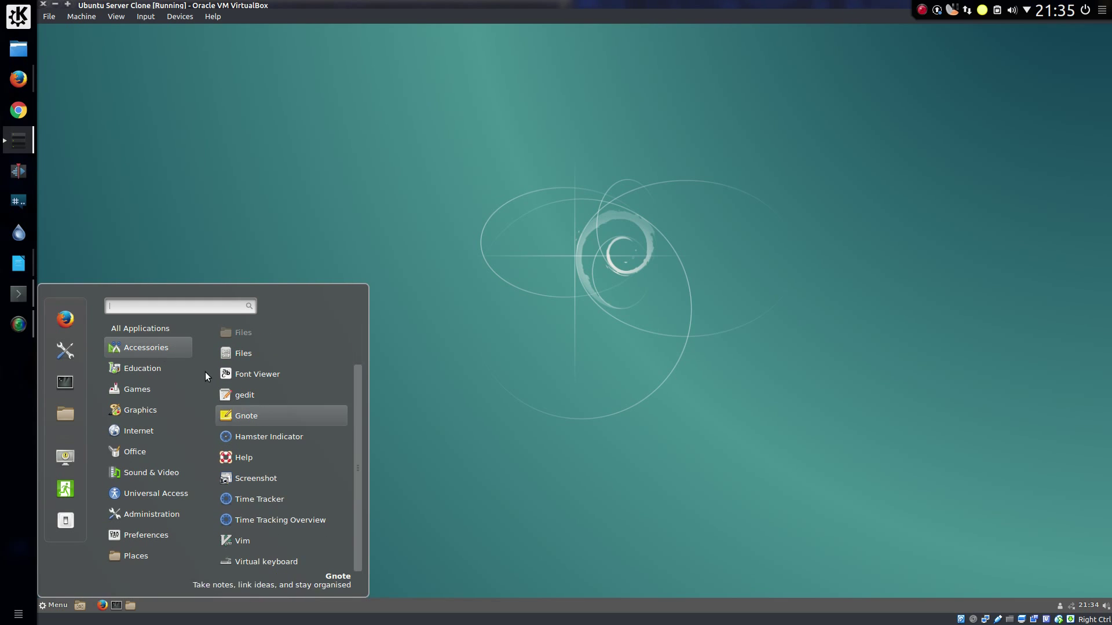
left_click(162, 365)
left_click(157, 386)
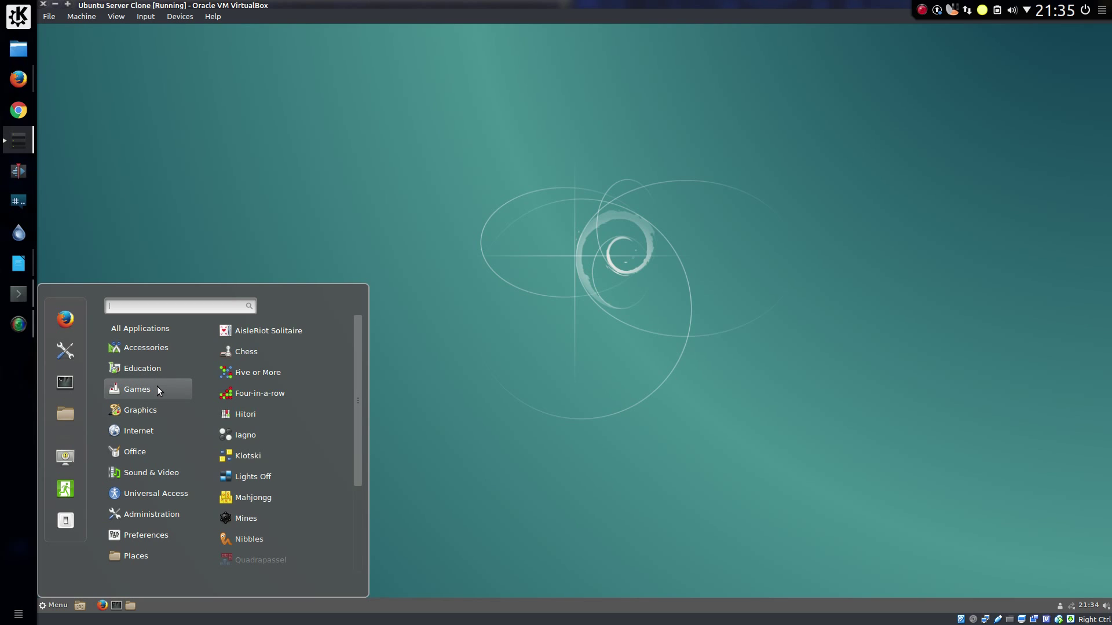
scroll(284, 446, "down", 3)
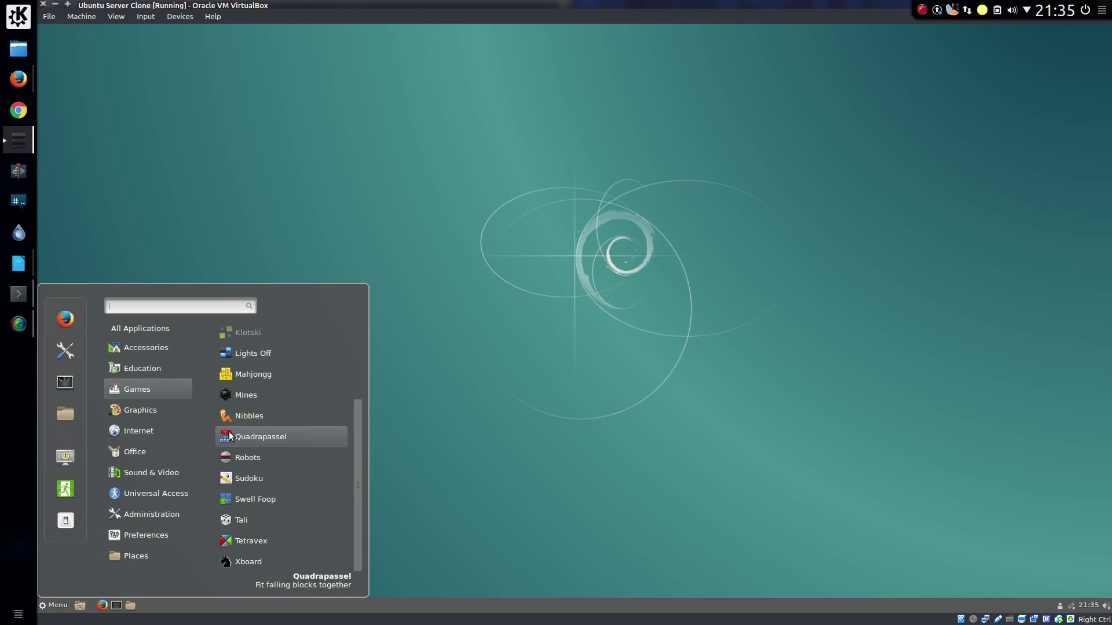
left_click(164, 412)
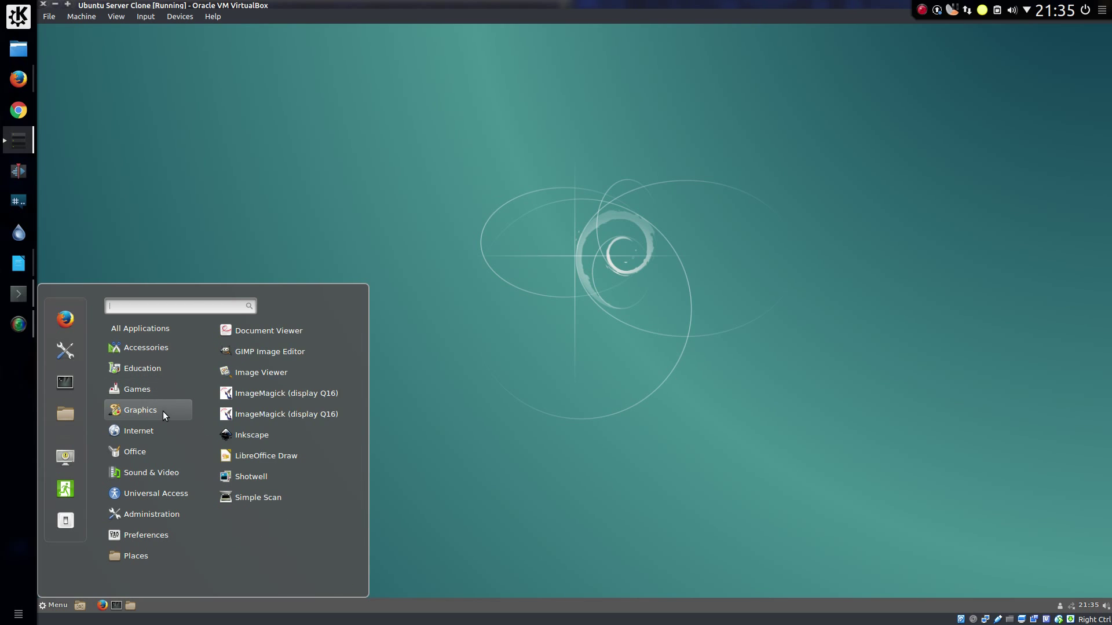
left_click(159, 430)
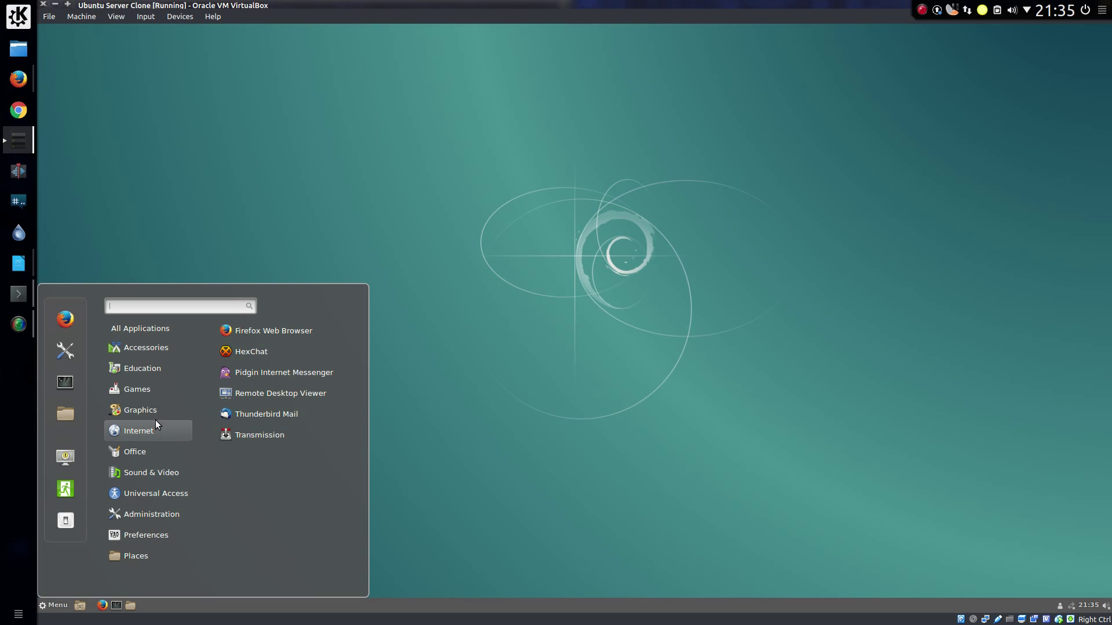
left_click(153, 415)
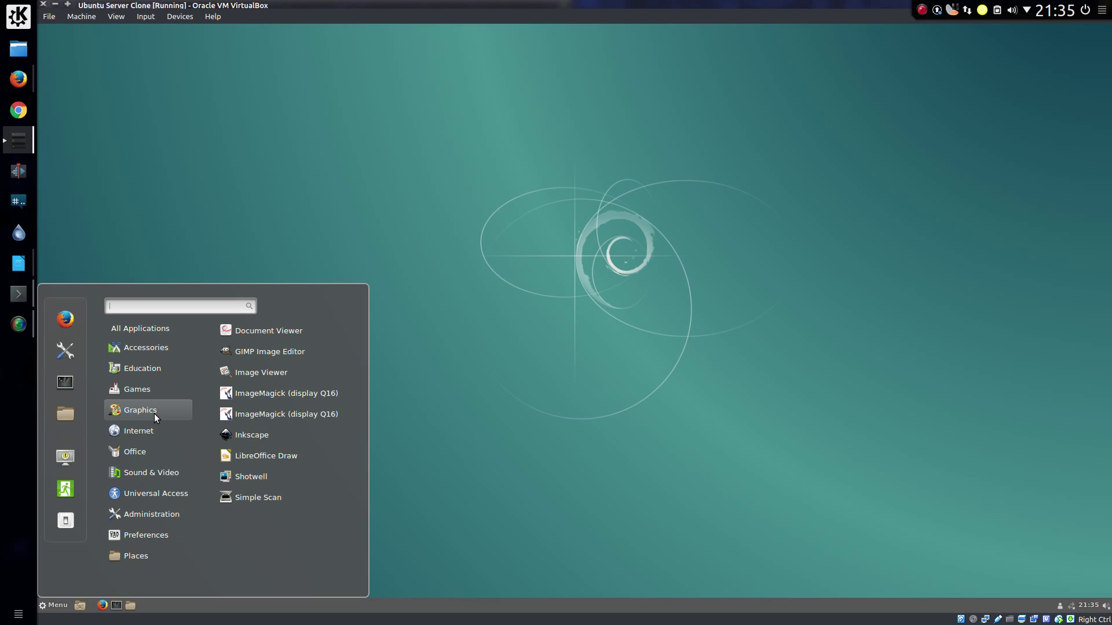
left_click(152, 432)
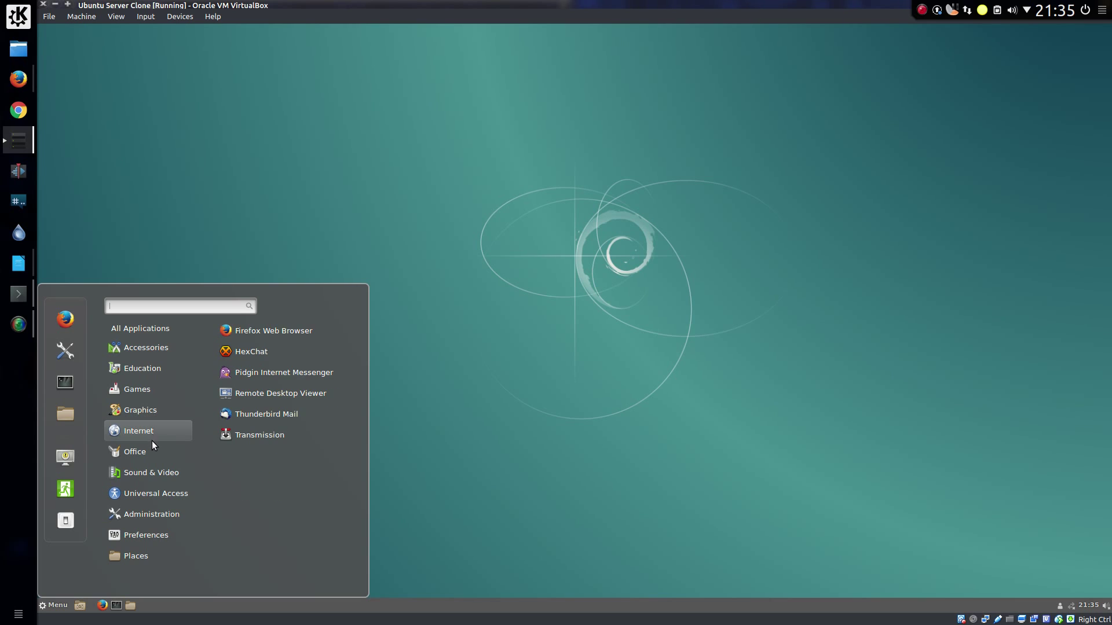
left_click(154, 452)
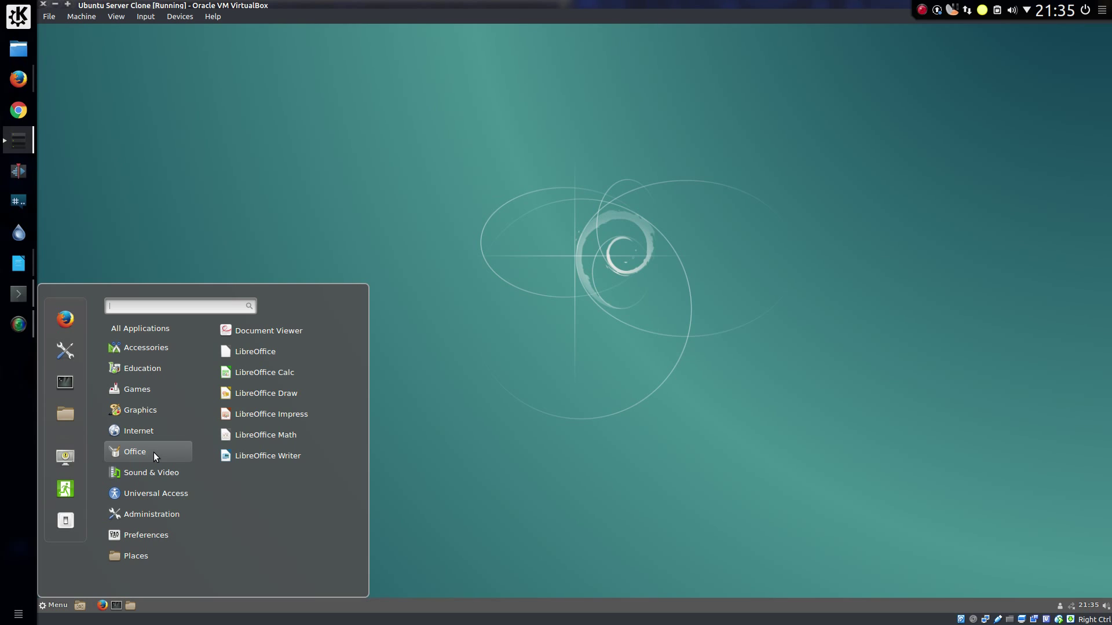
left_click(158, 471)
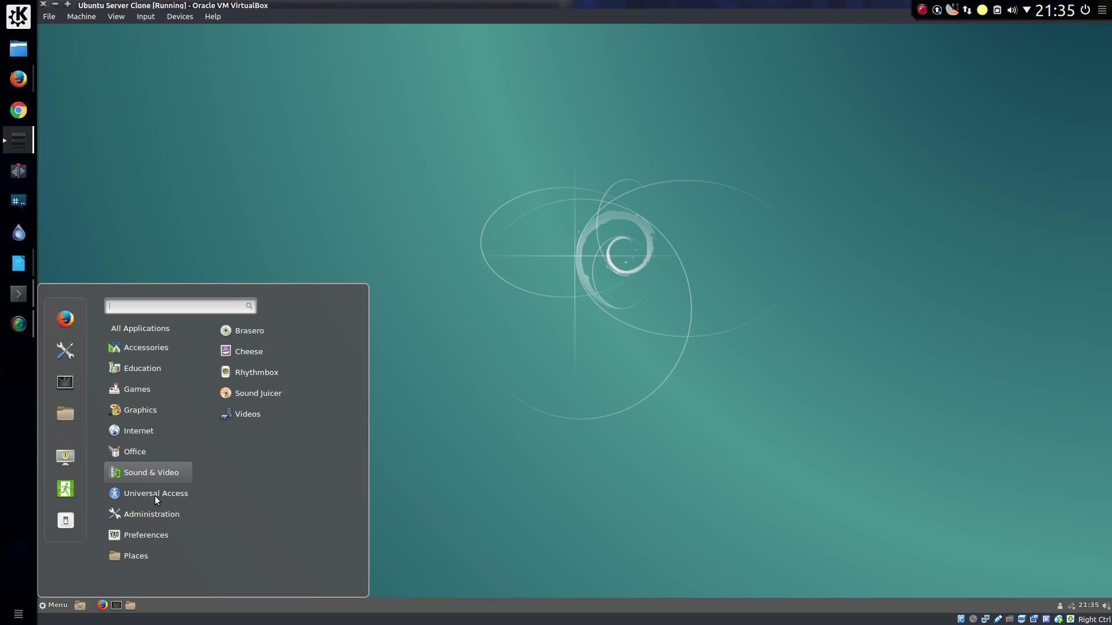
left_click(152, 513)
Step: Launch System Monitor, check /dev/sda1 usage (7.2 GB, 42%), then view the Resources graphs
left_click(272, 414)
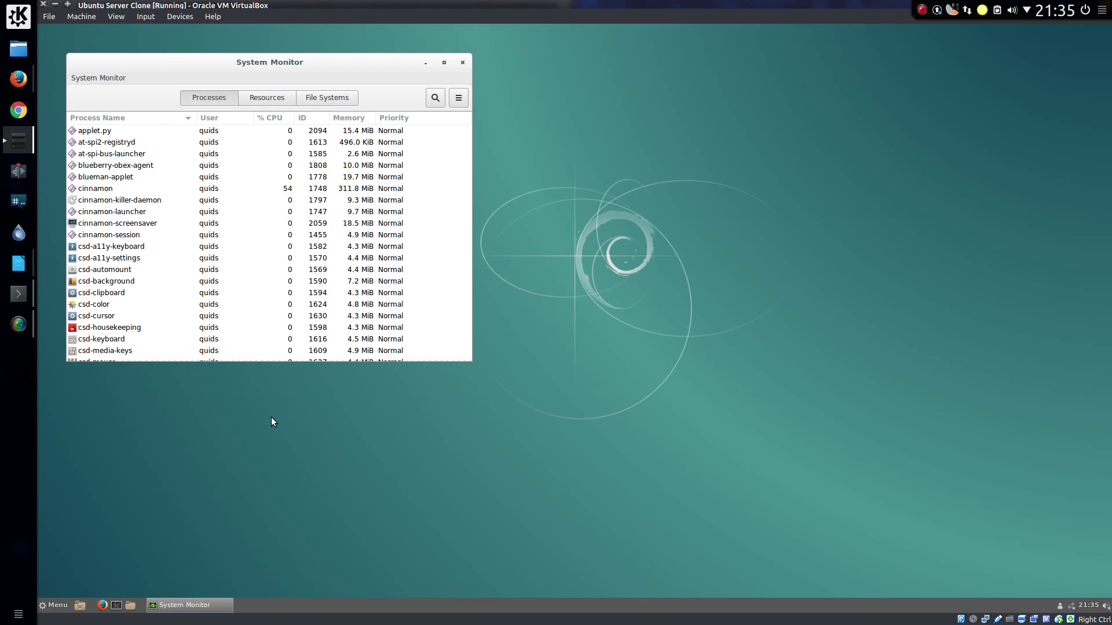
left_click(309, 102)
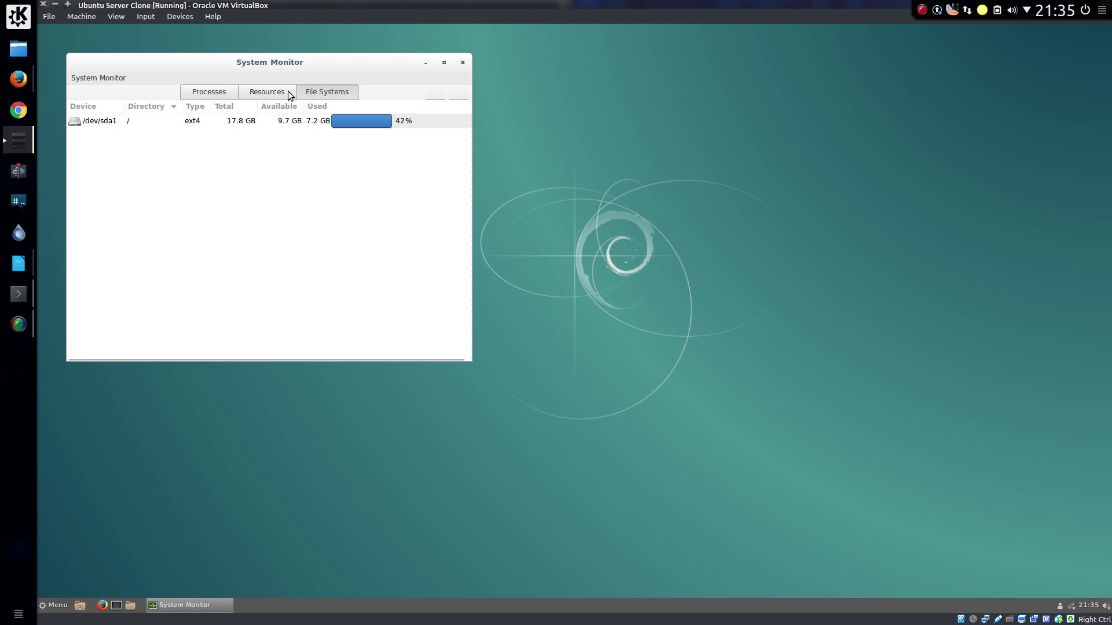
left_click(283, 91)
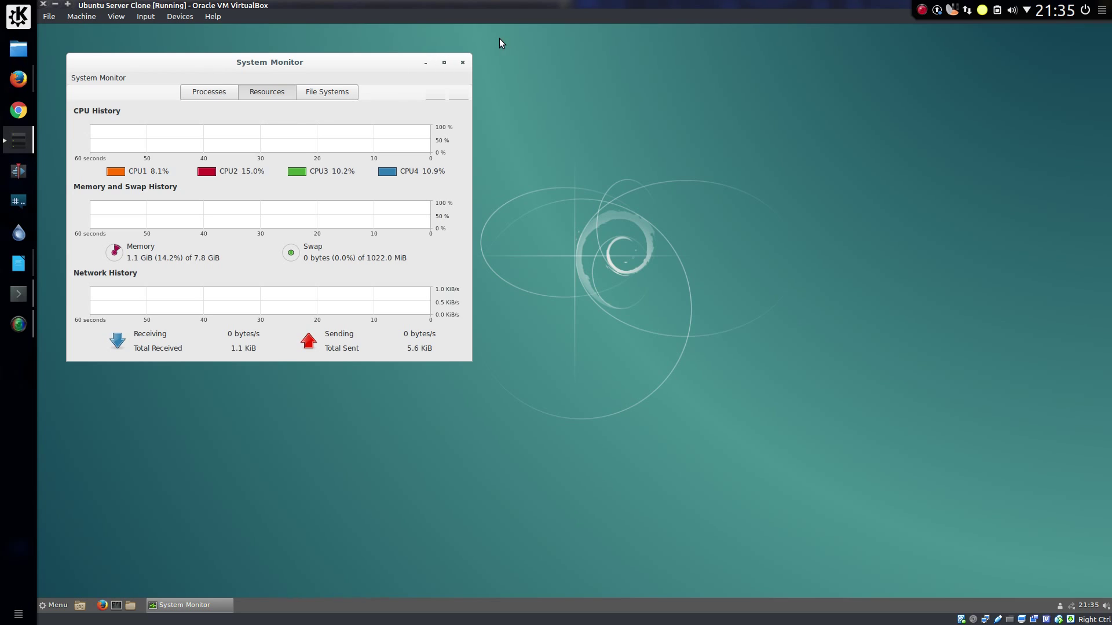
Step: Close System Monitor, run free -m in a terminal (851 of 7983 MB used), then close it
left_click(462, 62)
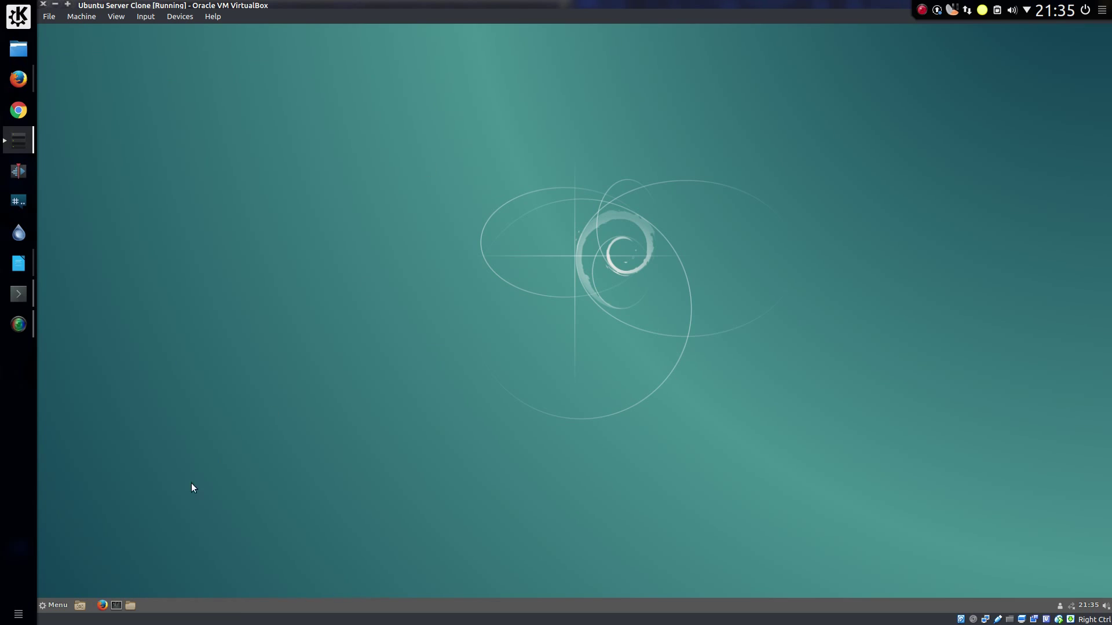
left_click(116, 605)
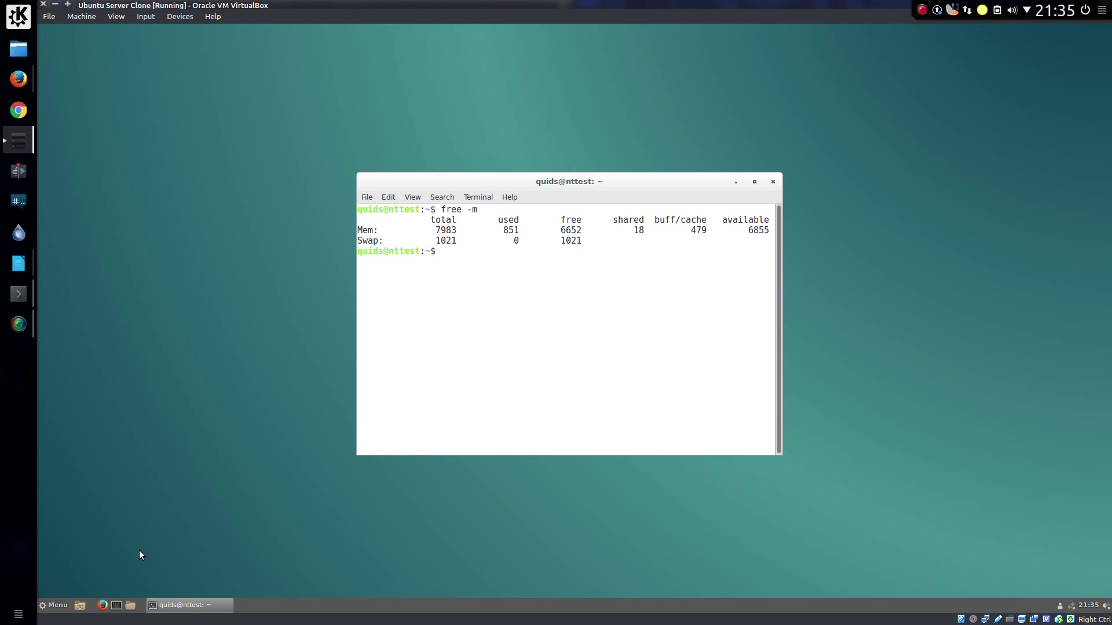
left_click(773, 181)
left_click(53, 605)
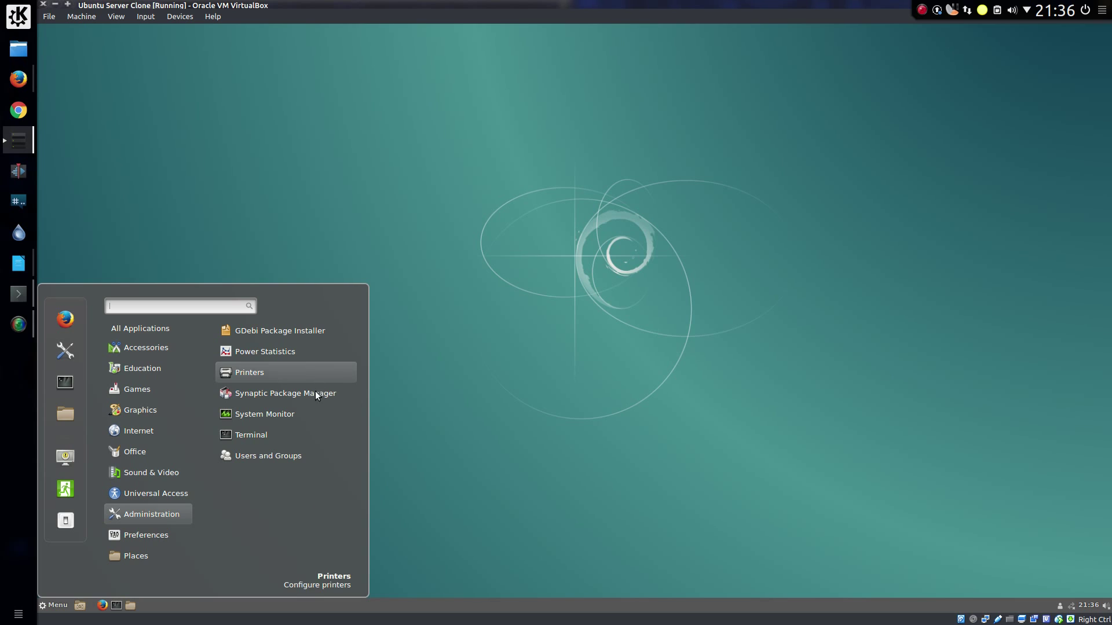
Step: Scroll through the Menu categories, then search 'syn' to find Synaptic Package Manager
mouse_move(107, 540)
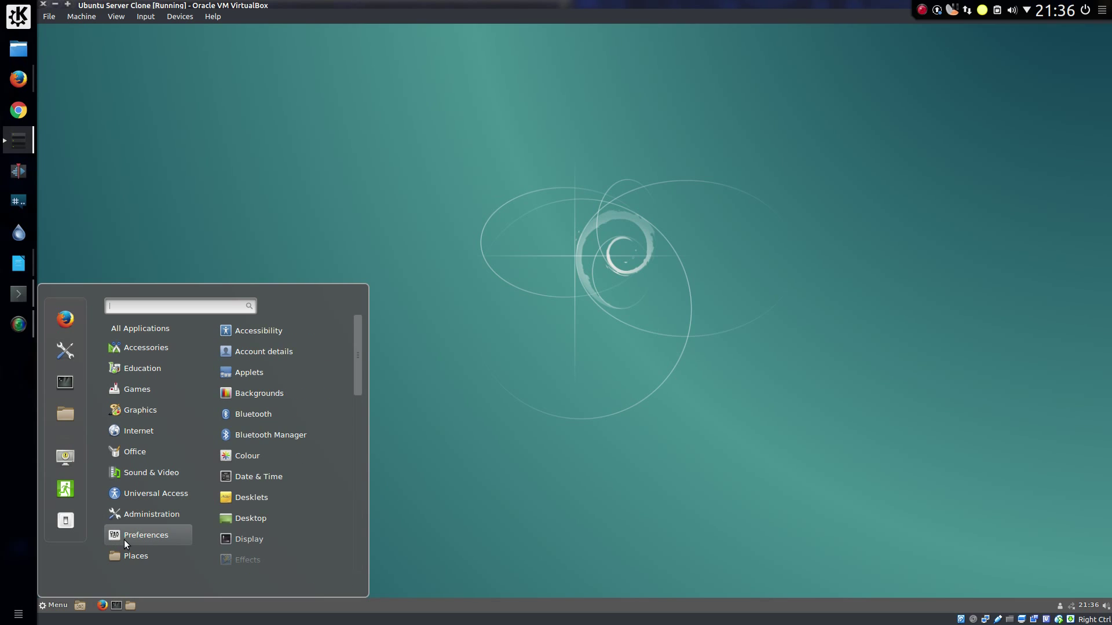
scroll(258, 516, "down", 4)
scroll(260, 517, "down", 8)
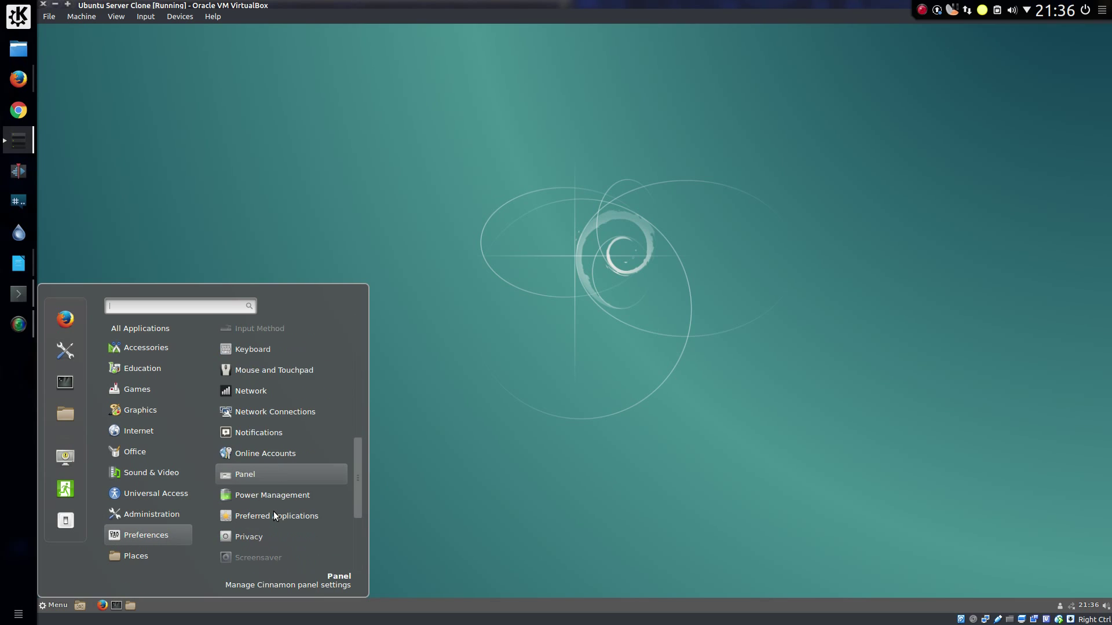
scroll(273, 514, "down", 2)
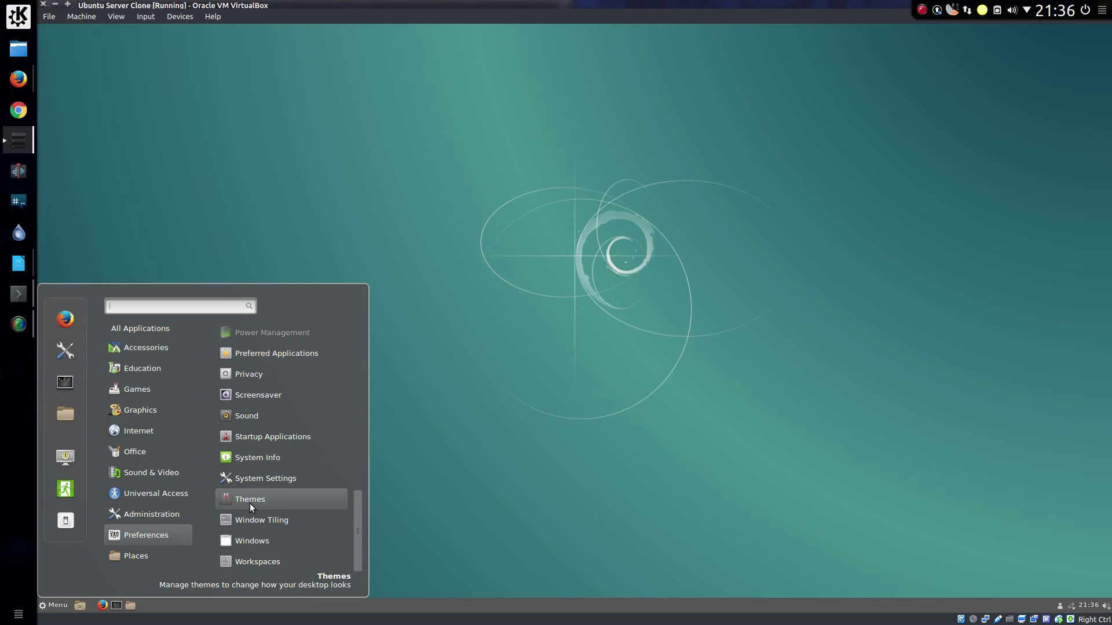
mouse_move(158, 557)
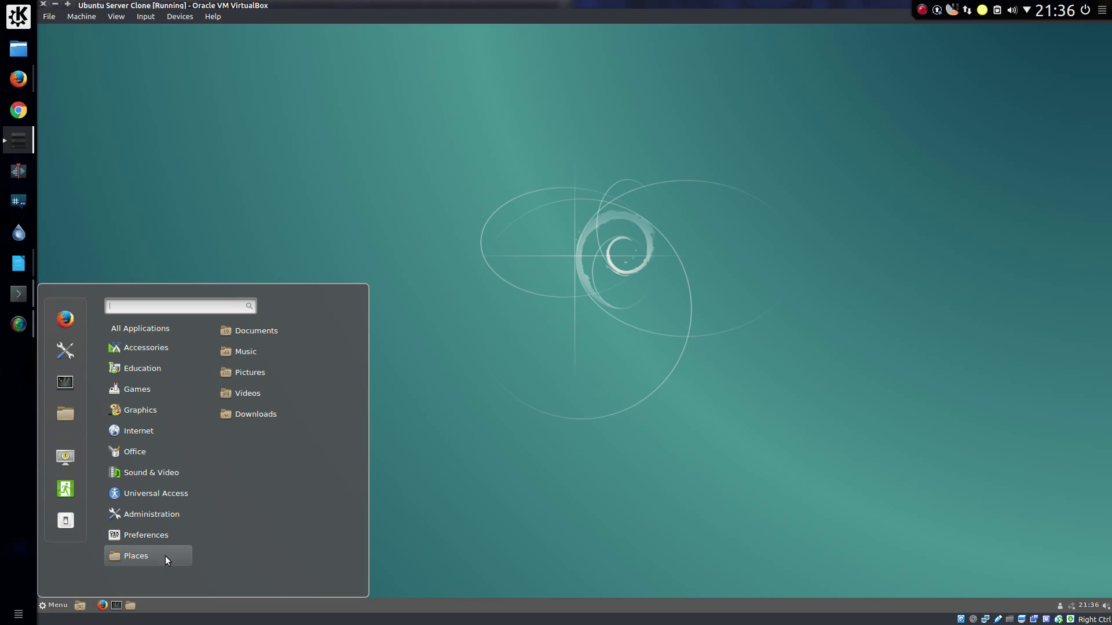
mouse_move(178, 476)
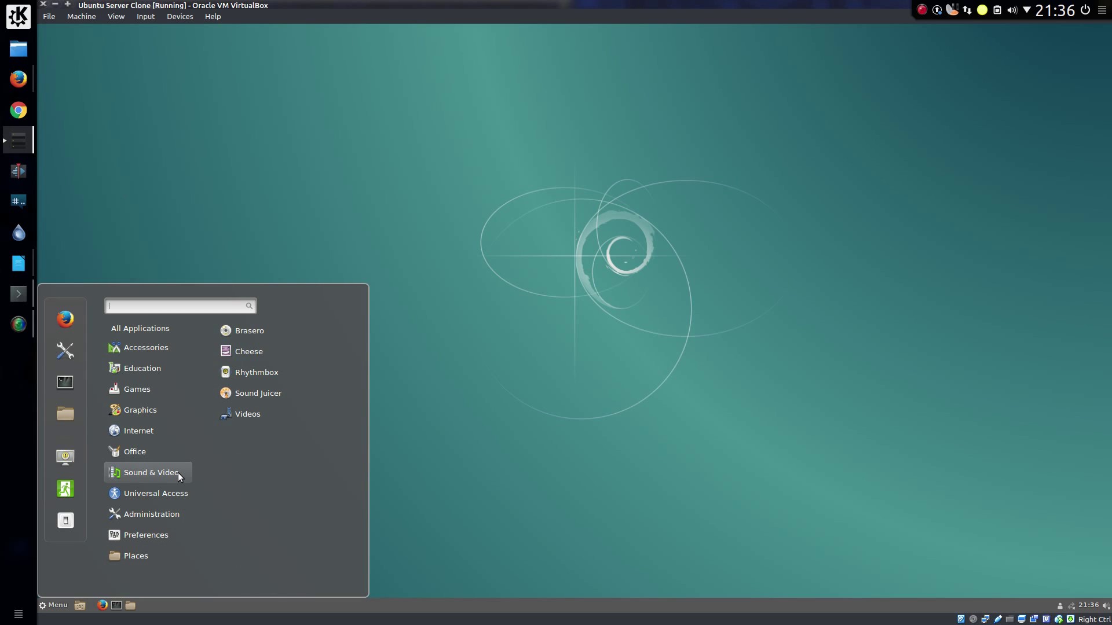
mouse_move(143, 518)
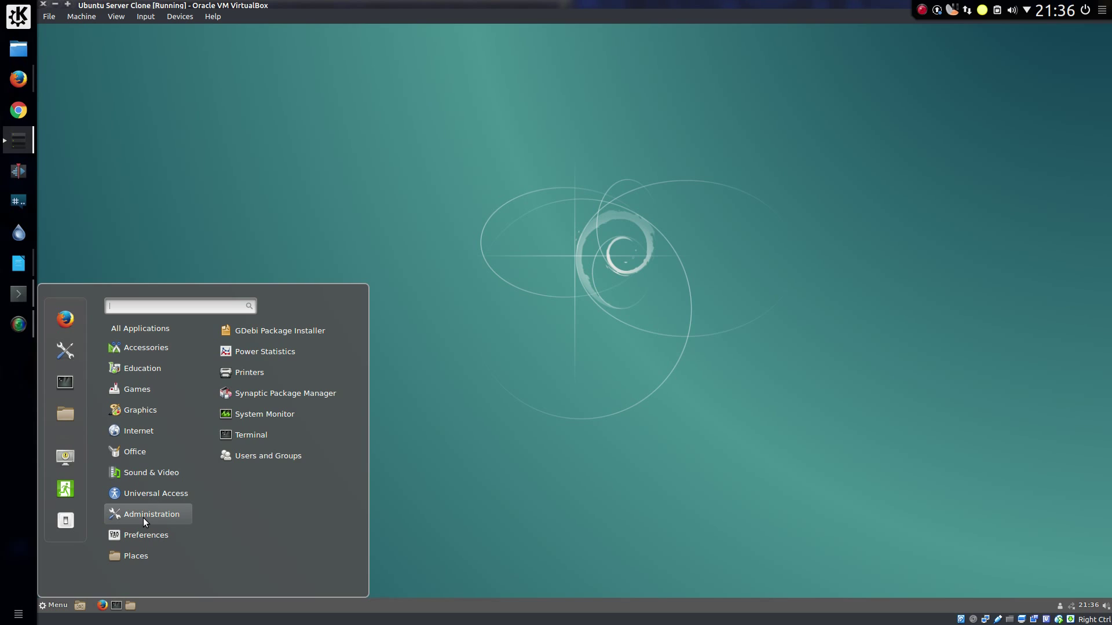
type("syn")
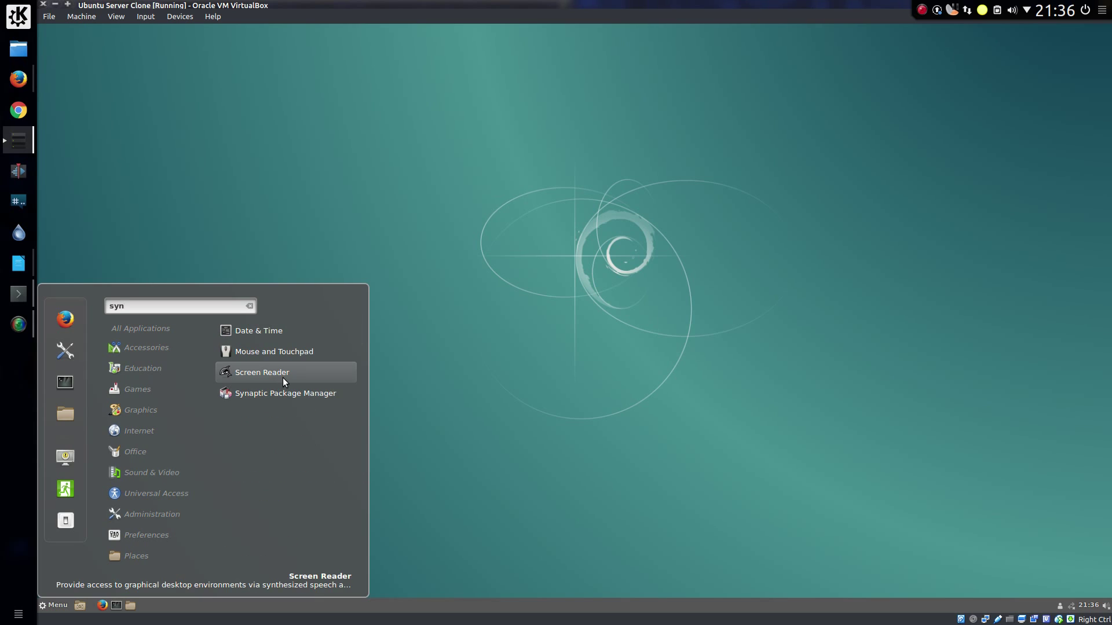
Step: Start Synaptic Package Manager with administrator rights by authenticating with the account password
left_click(283, 392)
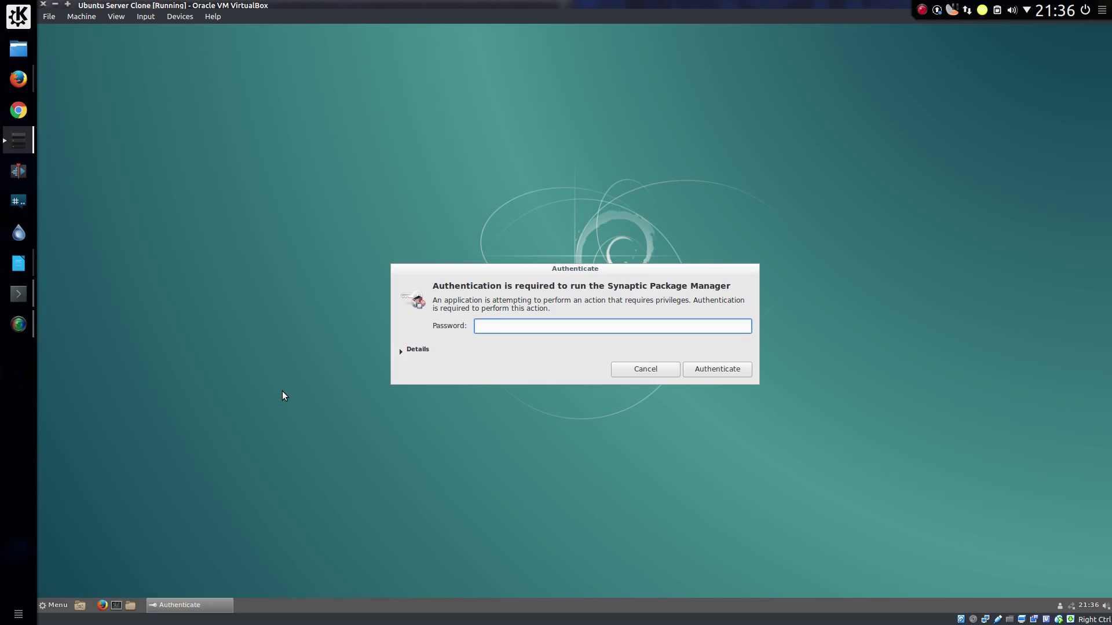
type("password")
key("Return")
left_click(218, 171)
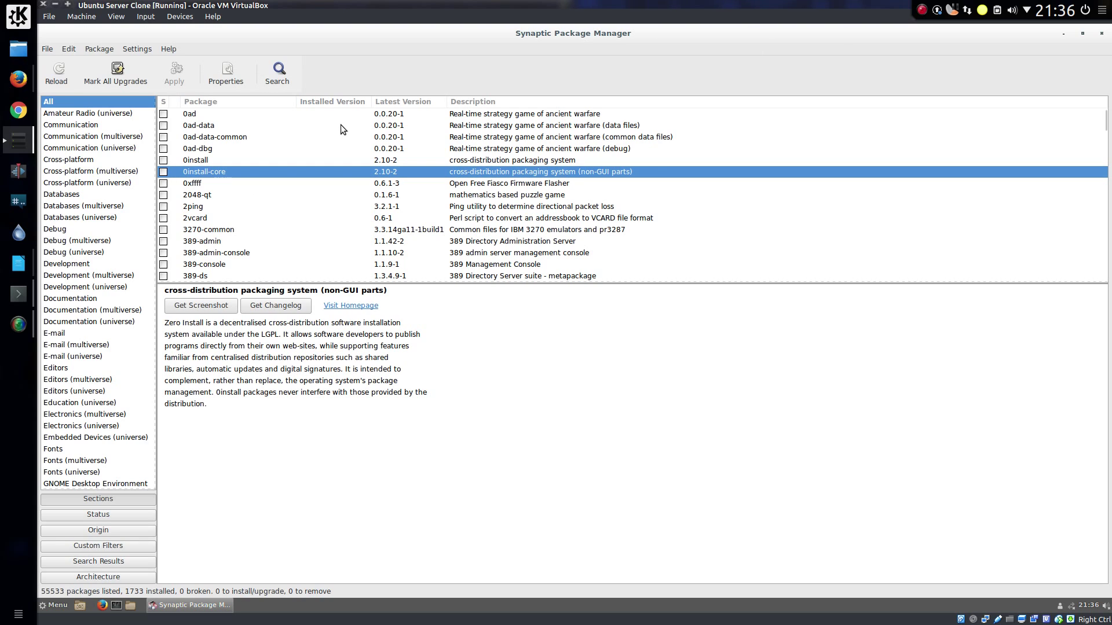
Step: Browse NVIDIA packages (nvidia-331-updates-dev, nvidia-346, nvidia-cg-doc, nvidia-cuda-doc, nvidia-375), then Mesa packages like mesa-opencl-icd
type("n")
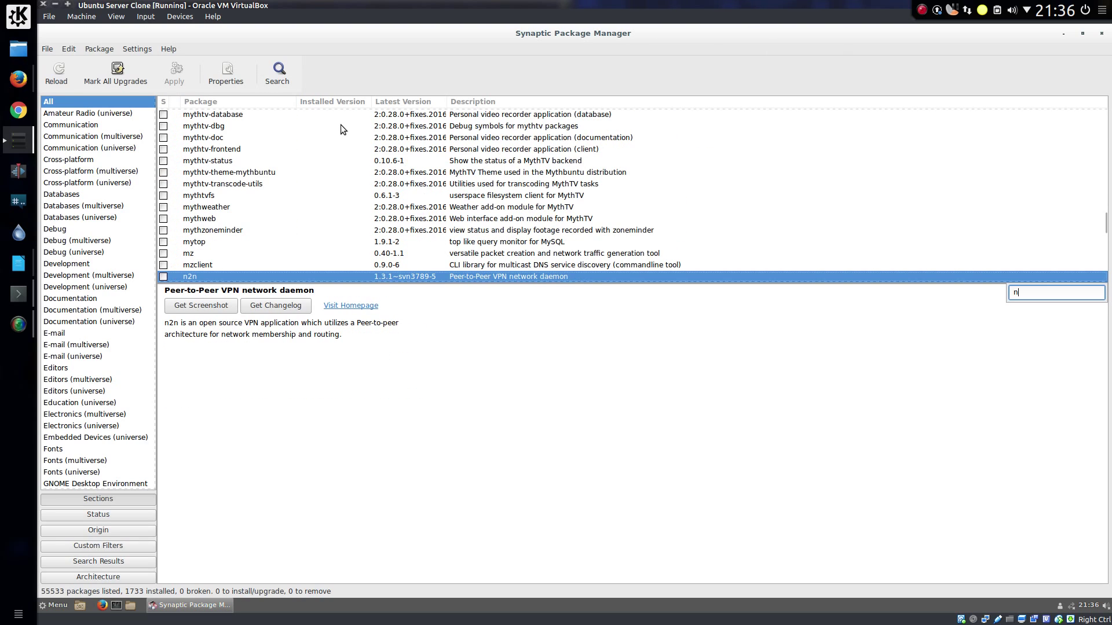
type("vidia")
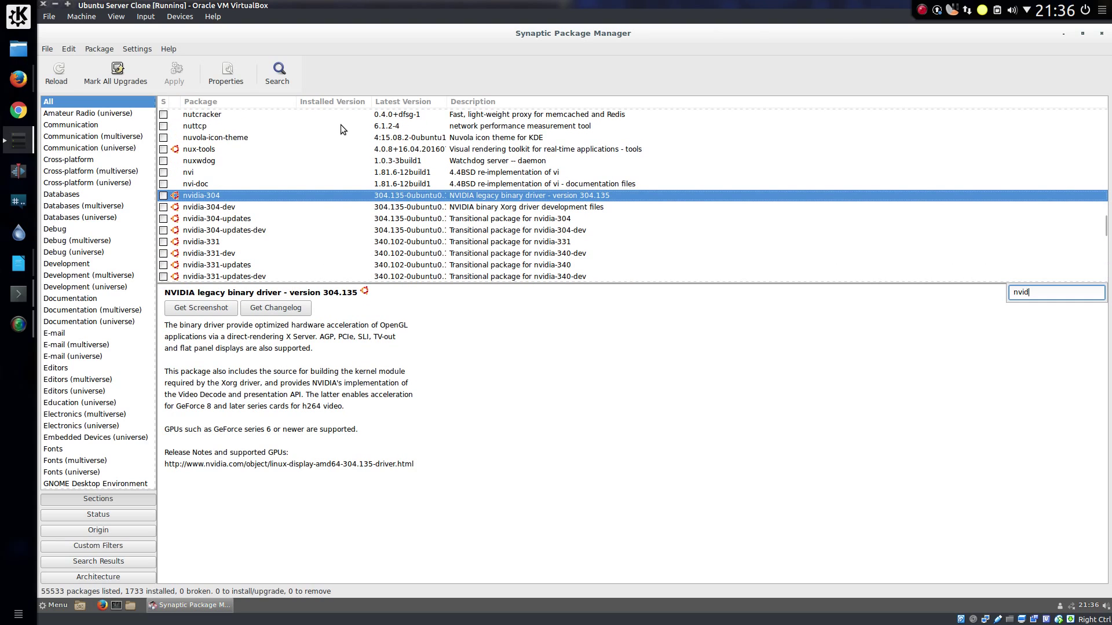
left_click(239, 242)
scroll(238, 245, "down", 2)
left_click(248, 231)
key("Down")
key("Down")
key("Down")
key("Down")
key("Down")
key("Down")
key("Down")
key("Down")
key("Down")
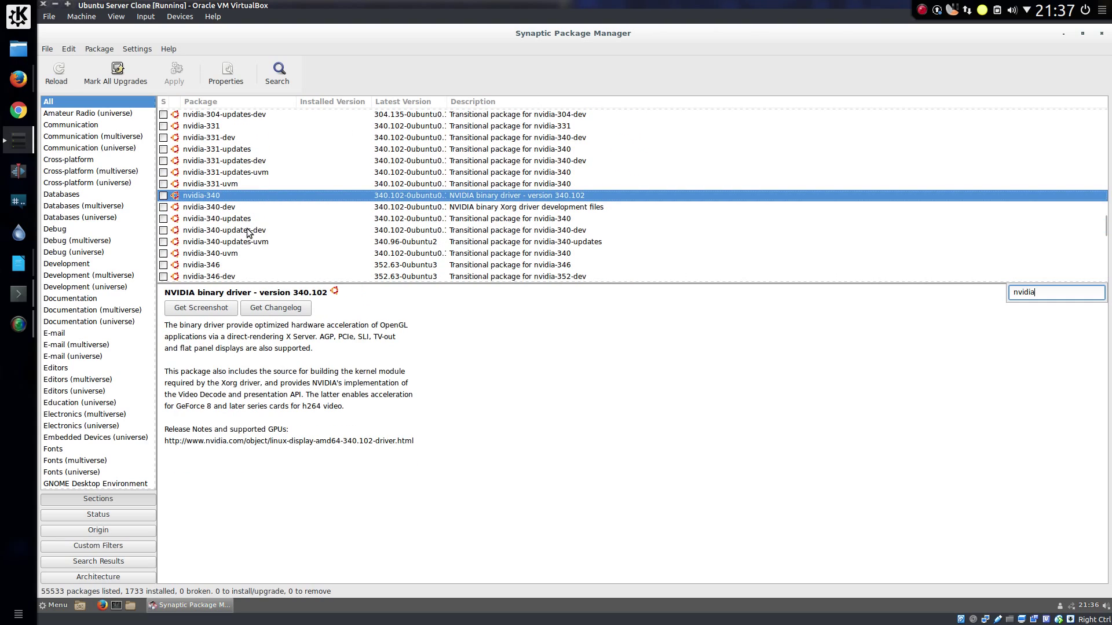
key("Down")
key("Down")
key("Down")
key("Down")
key("Down")
key("Down")
key("Down")
key("Down")
key("Down")
key("Down")
key("Down")
key("Down")
key("Down")
key("Down")
key("Down")
key("Down")
key("Down")
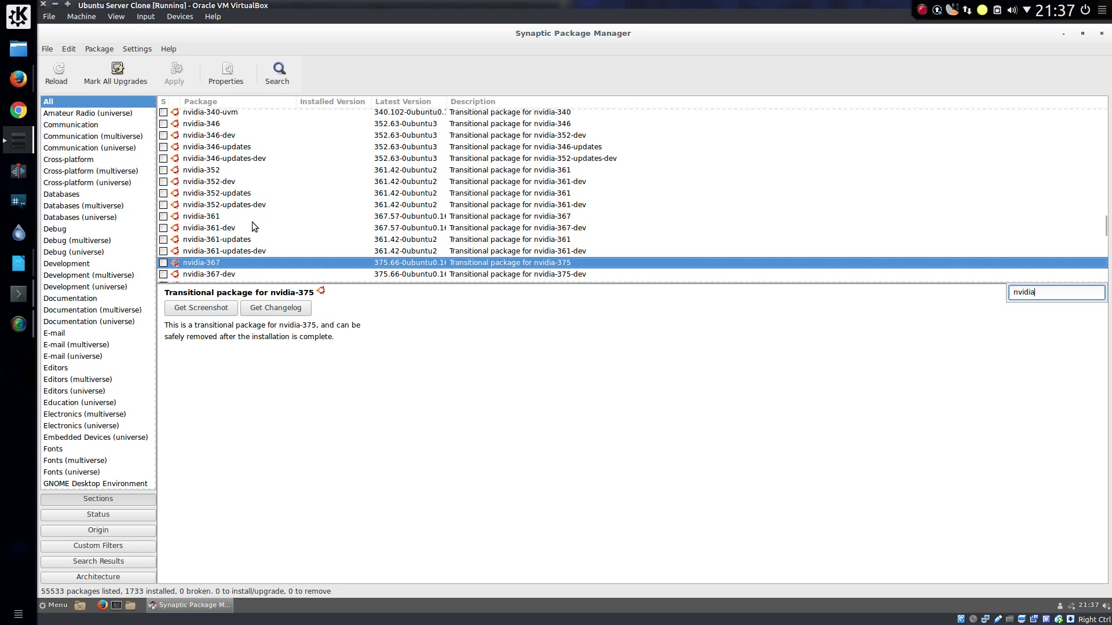
key("Down")
key("Down")
key("Down")
key("Down")
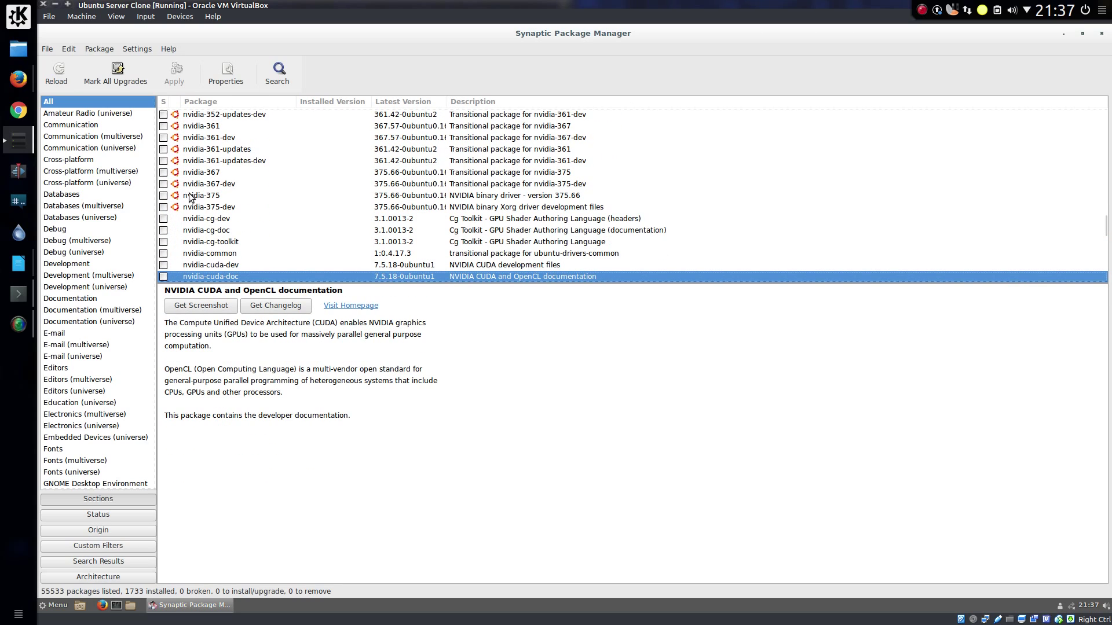
left_click(191, 196)
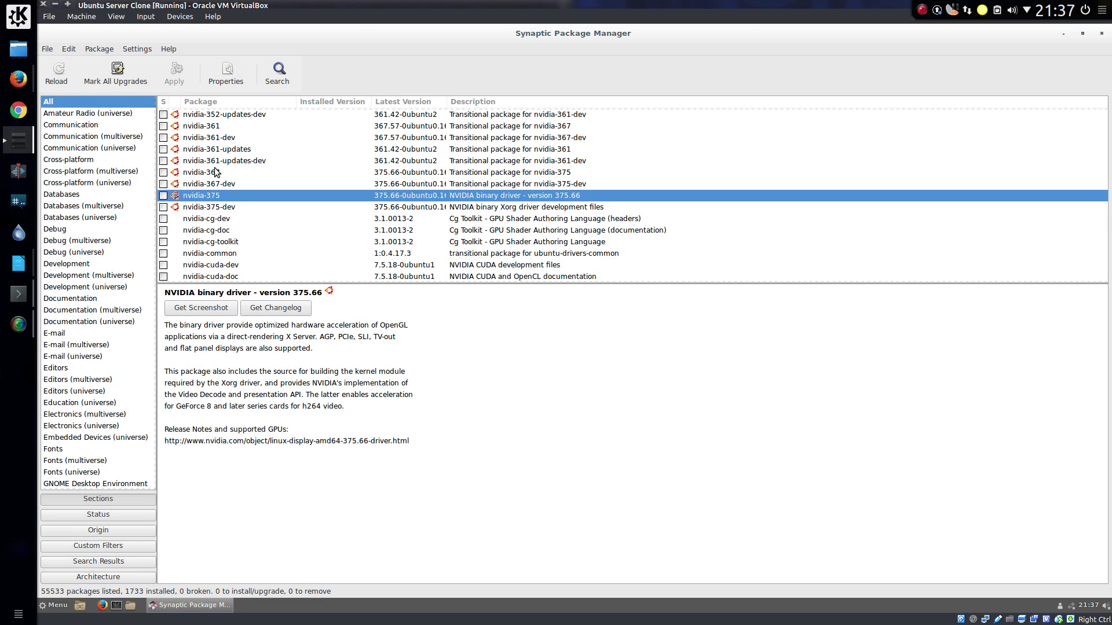
type("mesa")
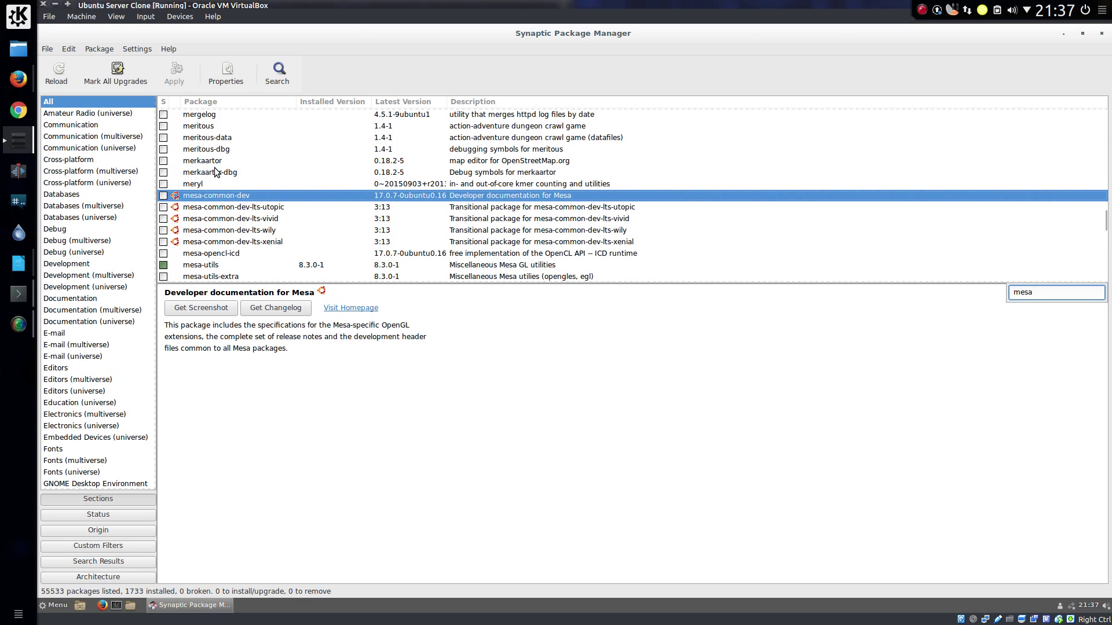
key("Down")
key("Down")
key("Down")
key("Down")
key("Down")
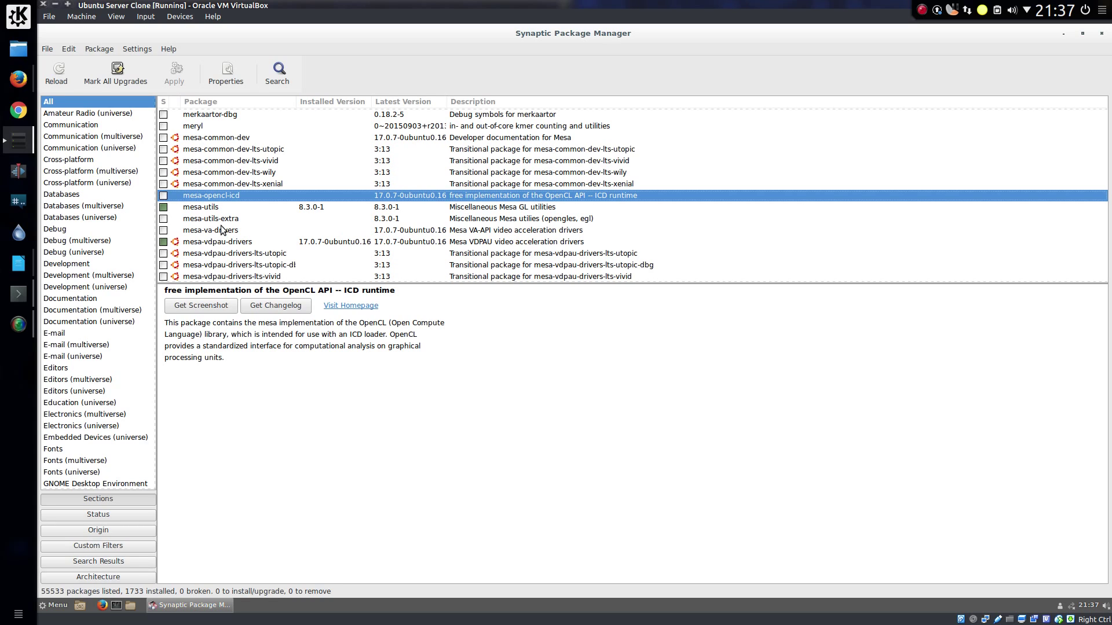
Step: Find plymouth-theme-hamara among the Plymouth packages, mark it for installation and apply the change
type("plymo")
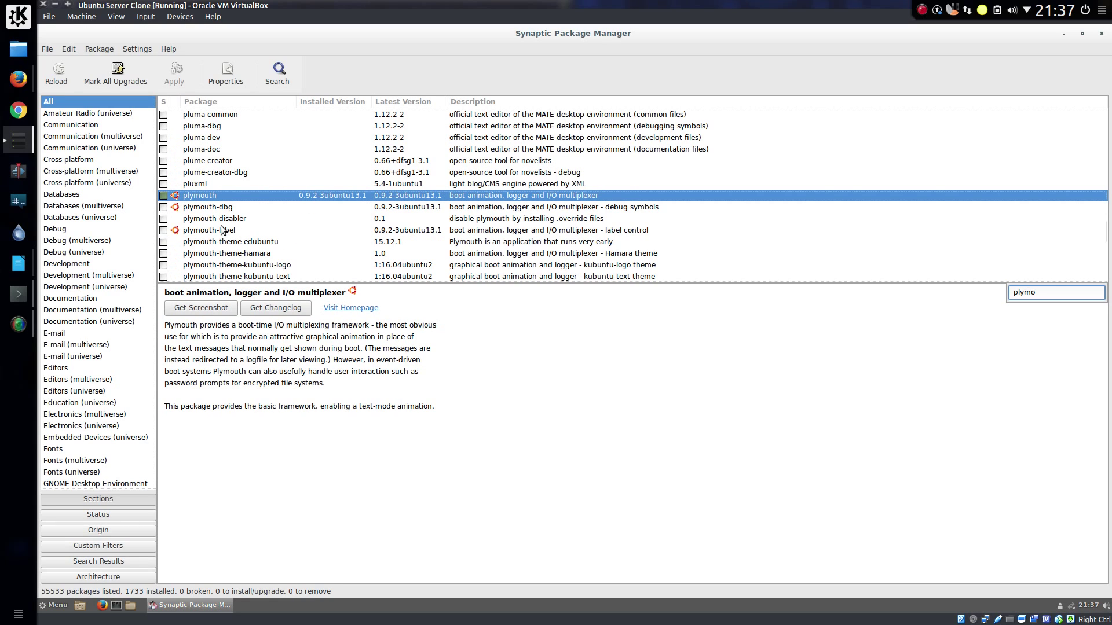
key("Down")
key("Down")
key("Down")
key("Down")
key("Down")
key("Down")
key("Down")
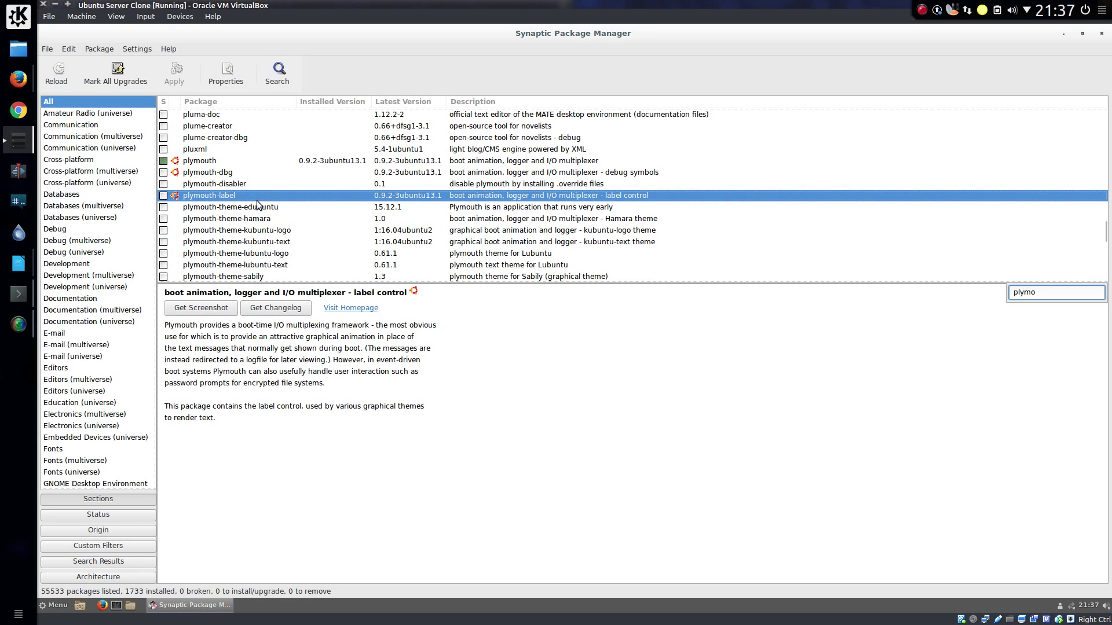
key("Down")
key("Down")
key("Down")
key("Down")
key("Down")
key("Down")
key("Down")
key("Down")
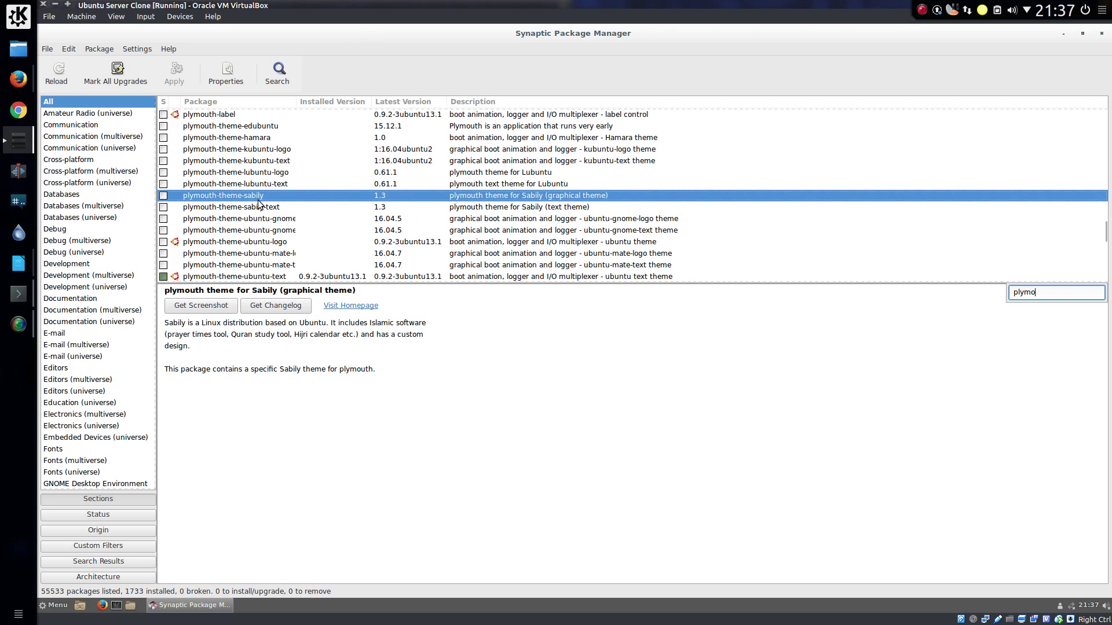
scroll(270, 197, "up", 3)
left_click(275, 157)
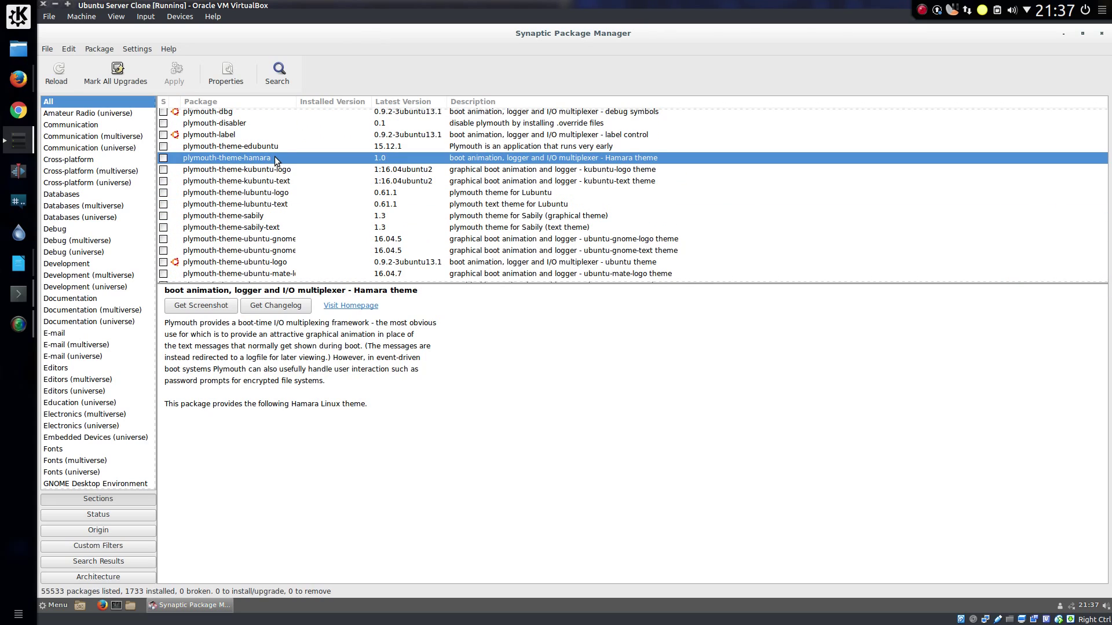
double_click(274, 156)
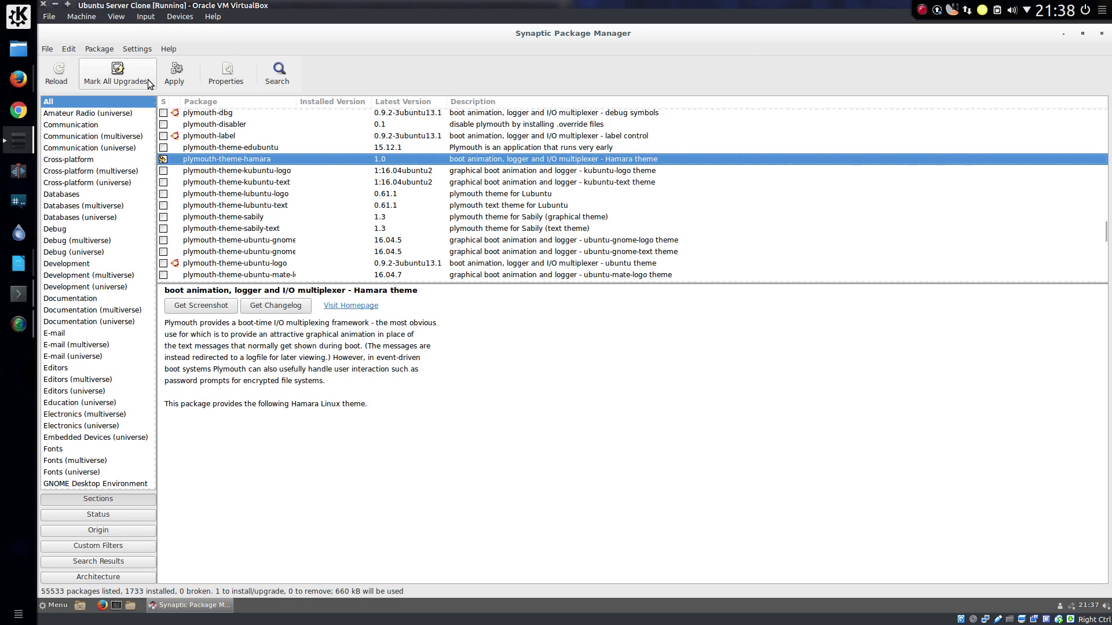
left_click(178, 80)
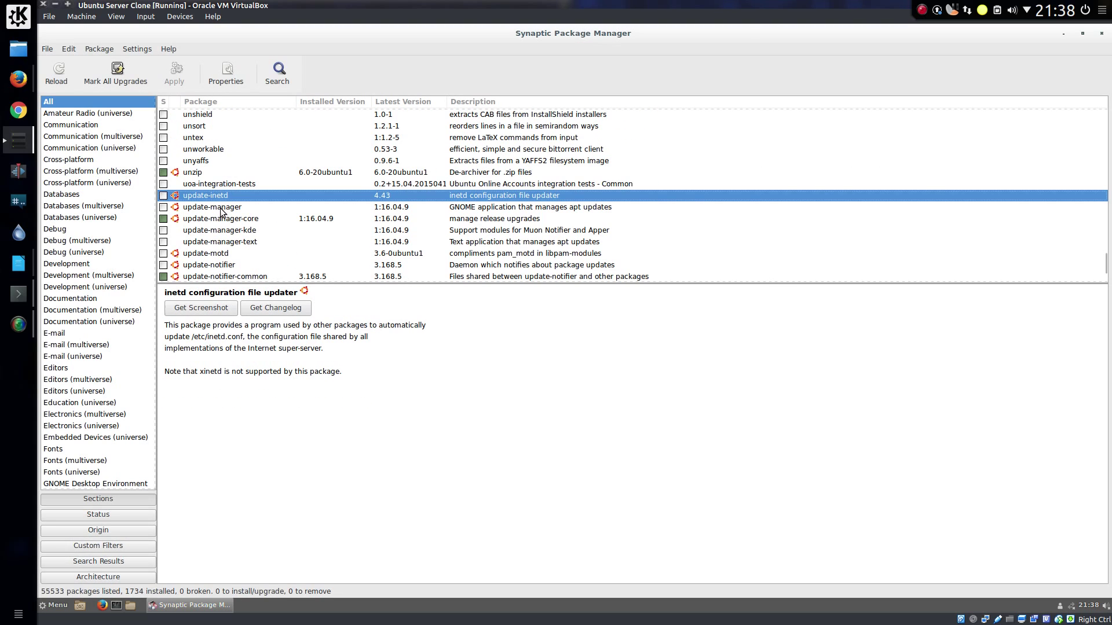
left_click(225, 209)
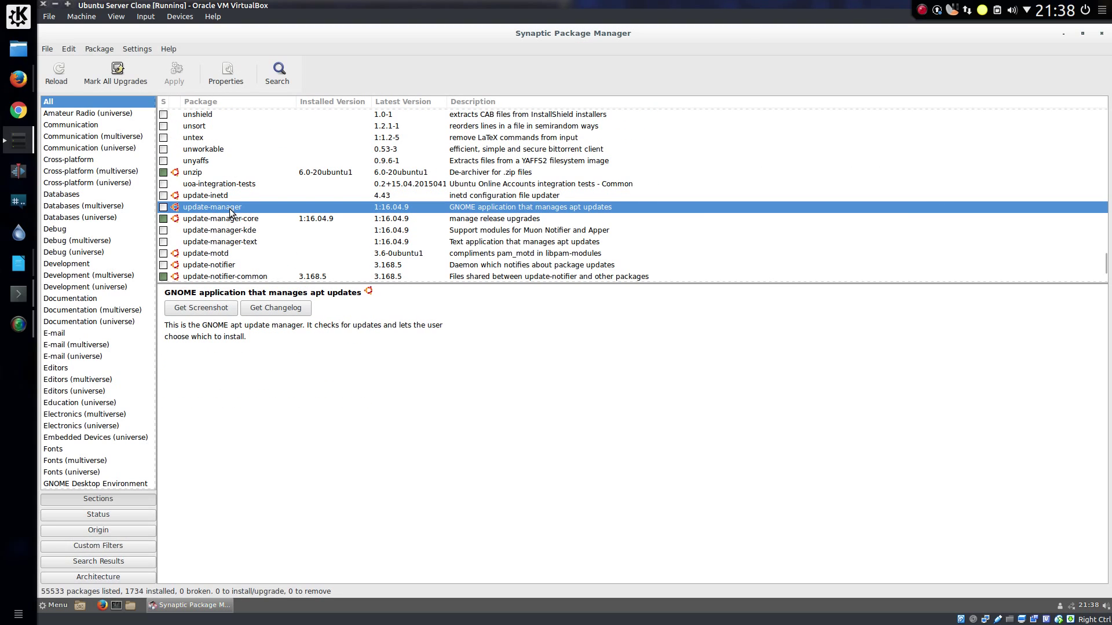
Step: Mark update-manager plus its required dependencies and apply the 16-package, 39.5 MB installation
double_click(231, 208)
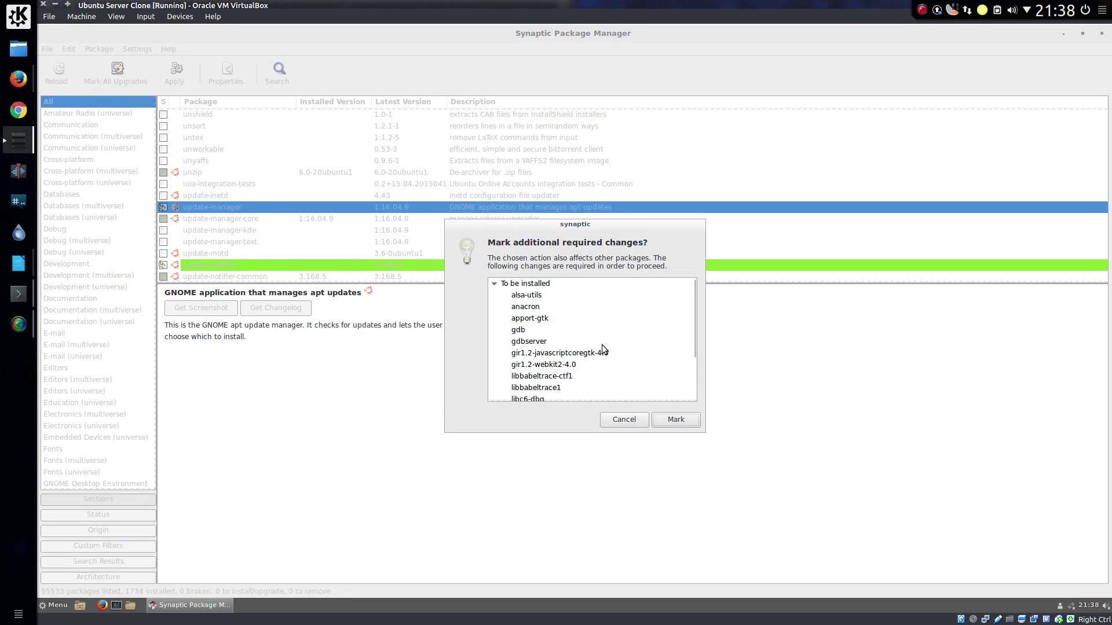
scroll(600, 345, "down", 3)
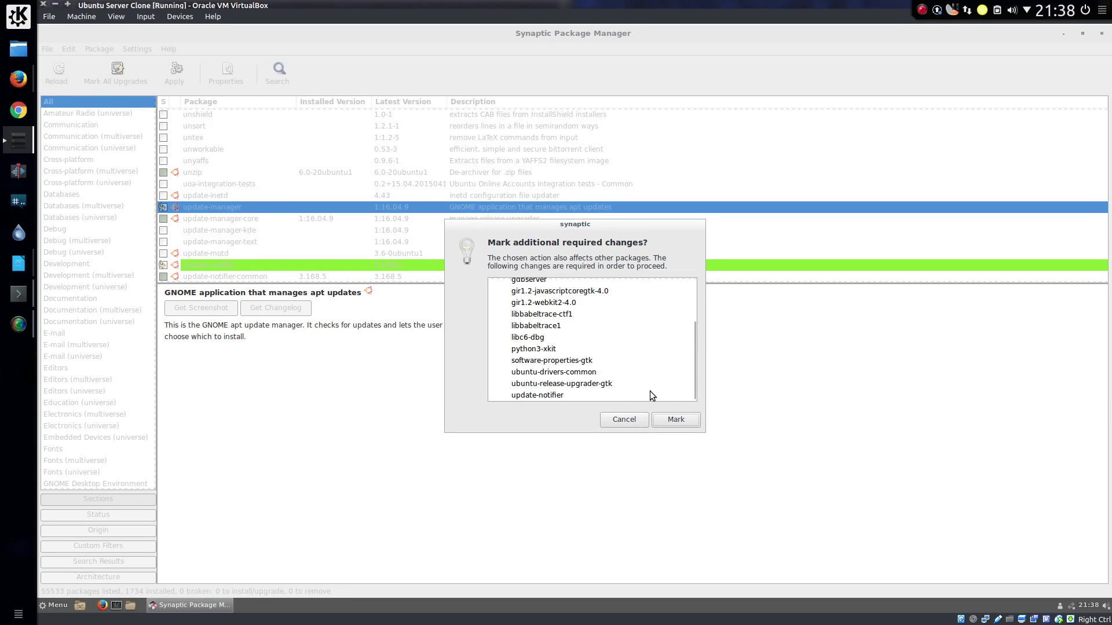
left_click(672, 419)
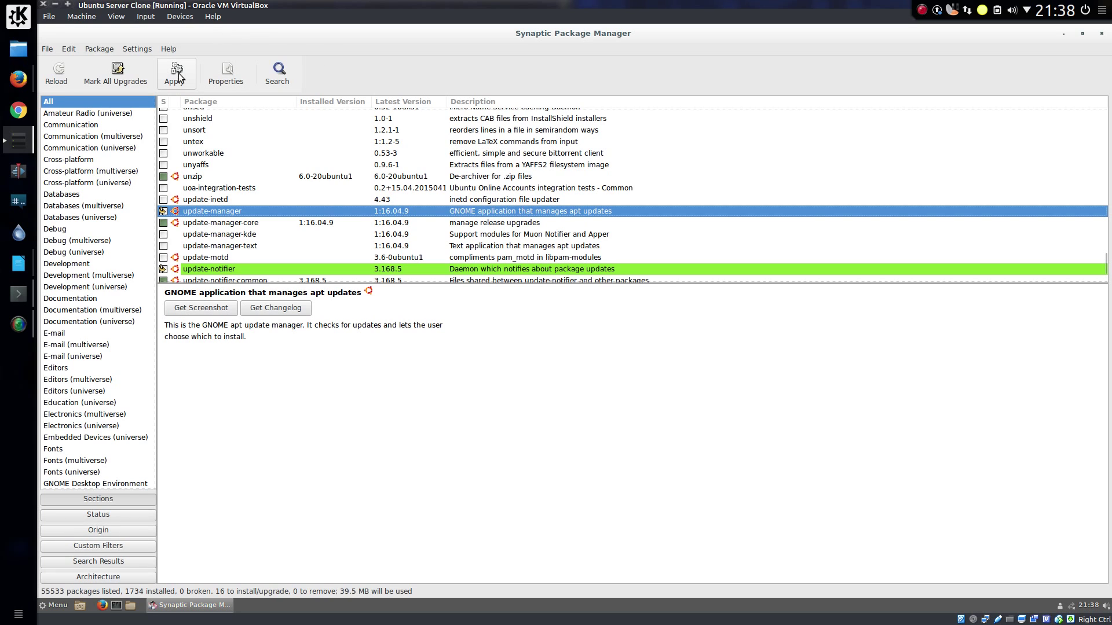
left_click(181, 73)
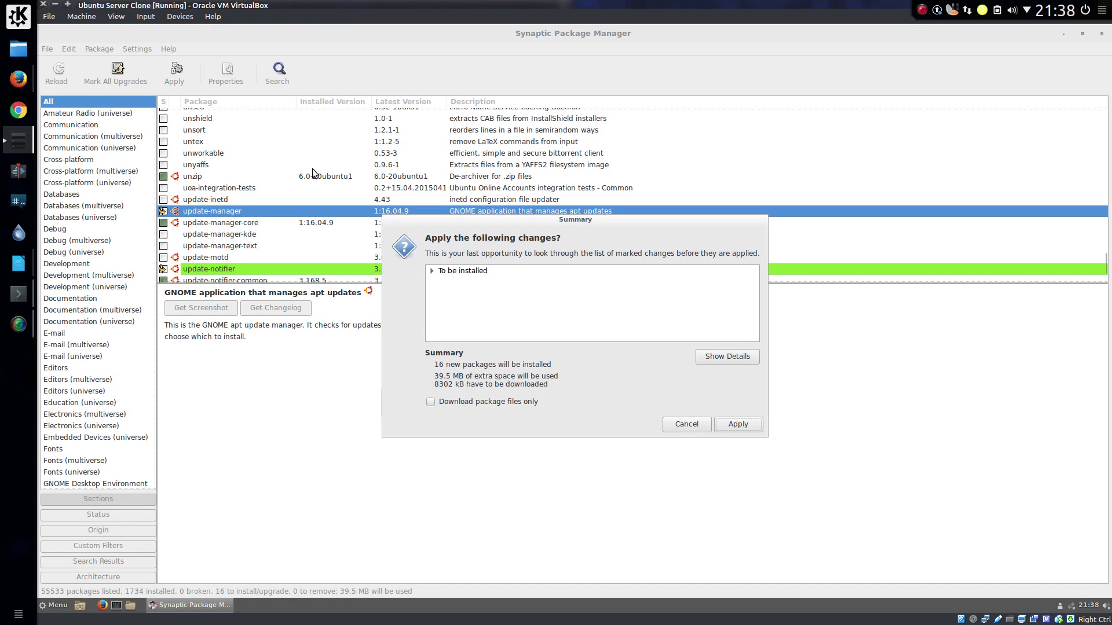
left_click(736, 426)
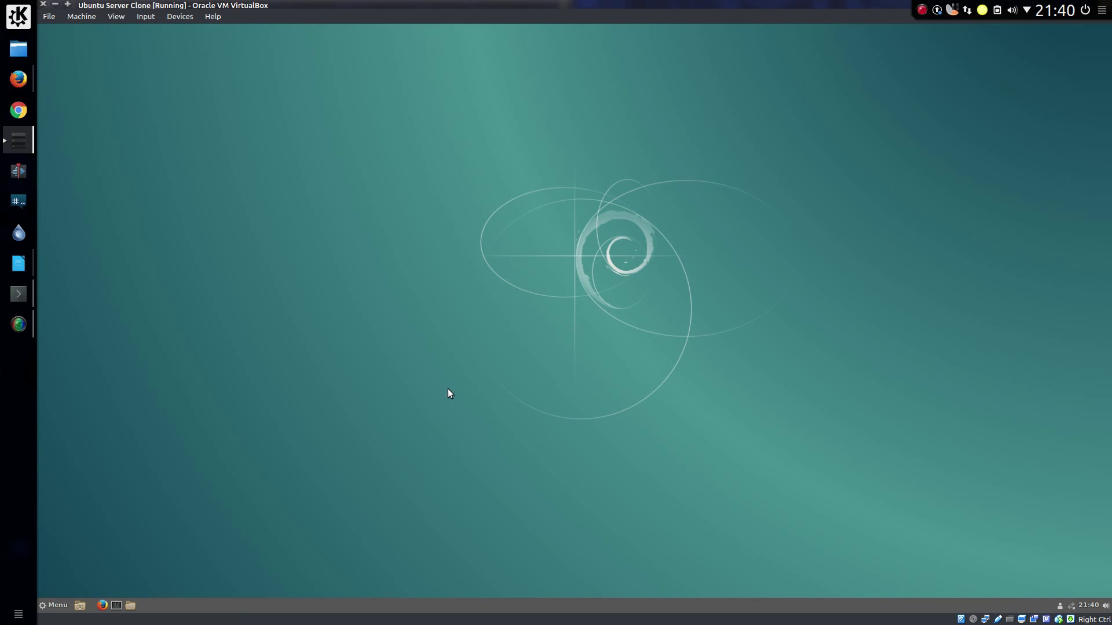